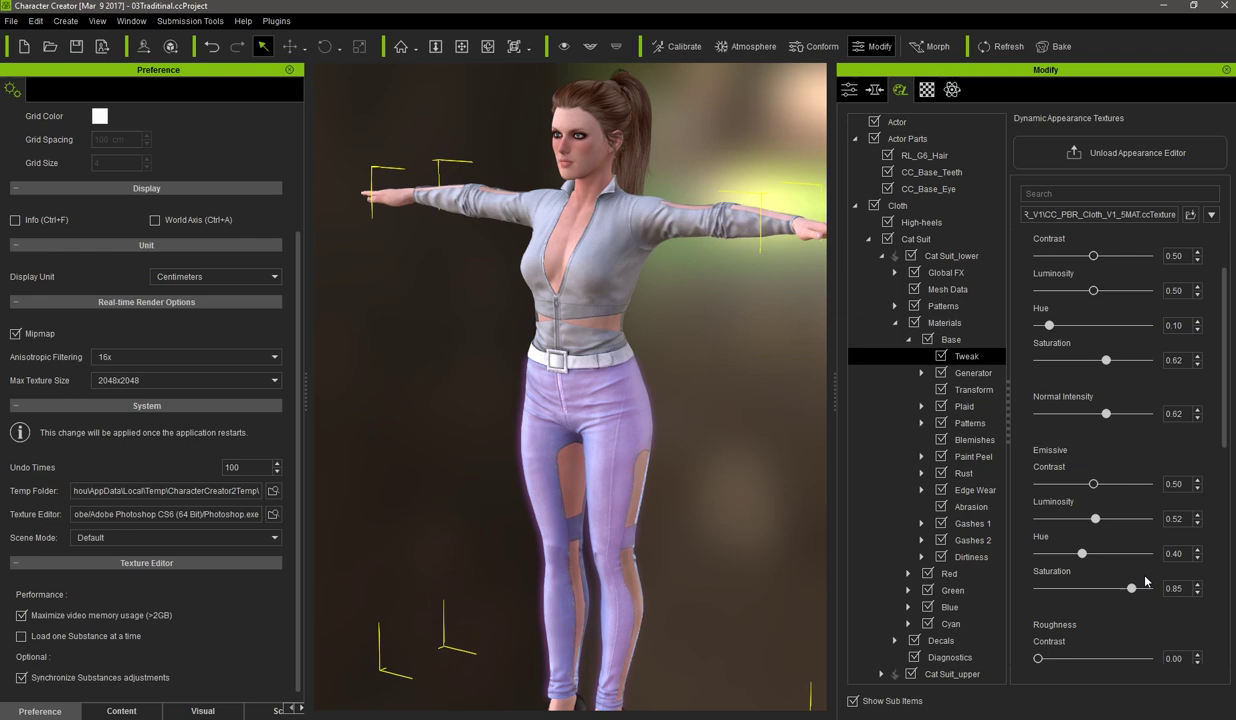
Set the emissive hue, saturation and luminosity of Cat Suit_lower's base tweak to 0.50
right_click_drag(782, 477, 735, 463)
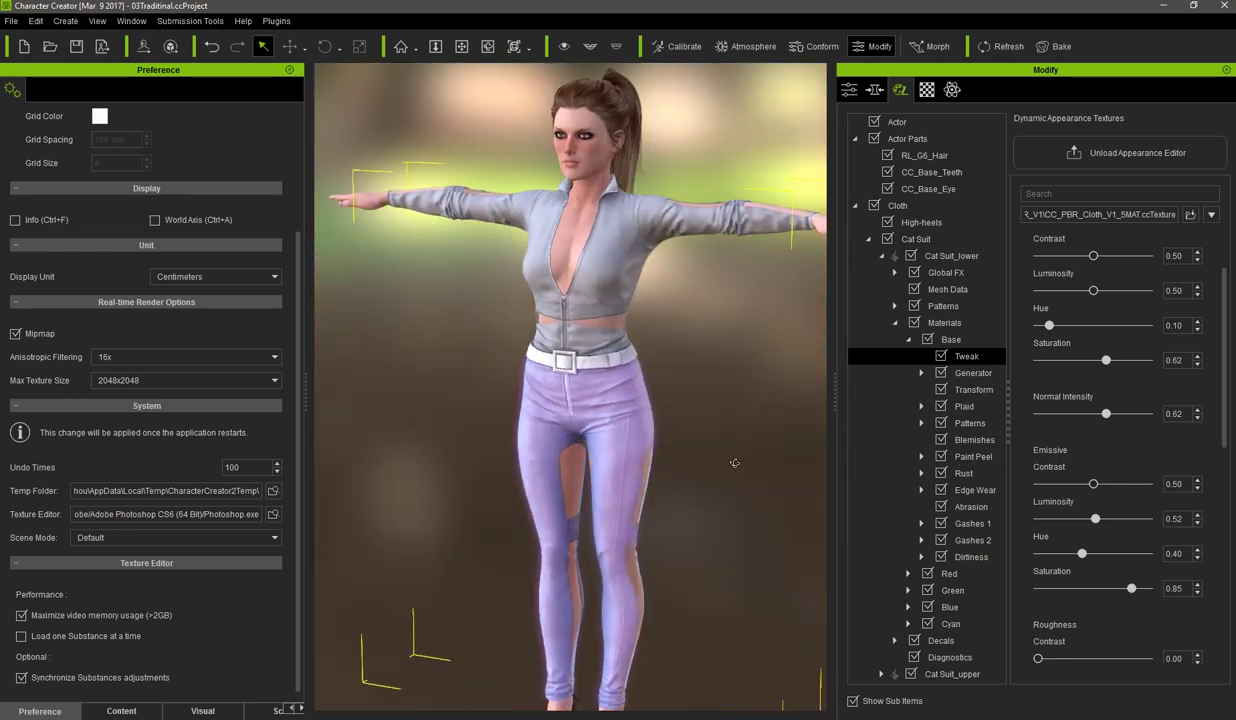
left_click_drag(1178, 553, 1126, 559)
type(".5")
key("Return")
left_click_drag(1186, 588, 1163, 589)
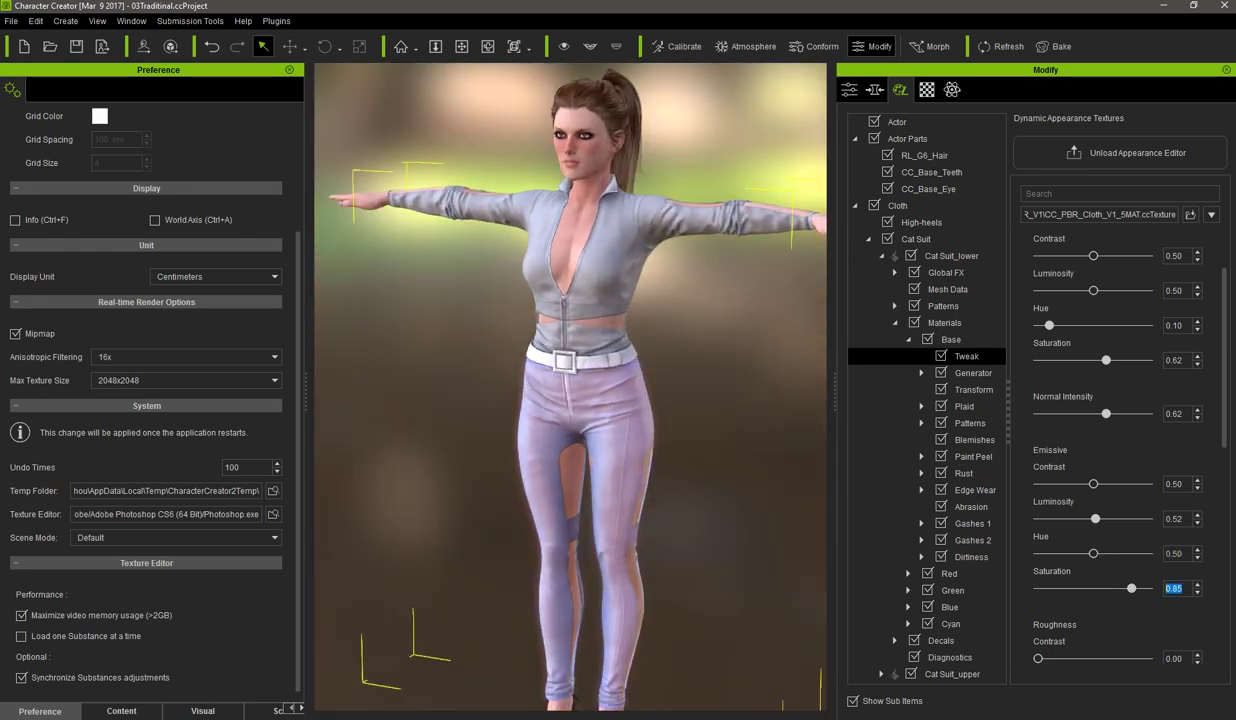
type(".5")
key("Return")
left_click_drag(1187, 520, 1110, 520)
type(".5")
key("Return")
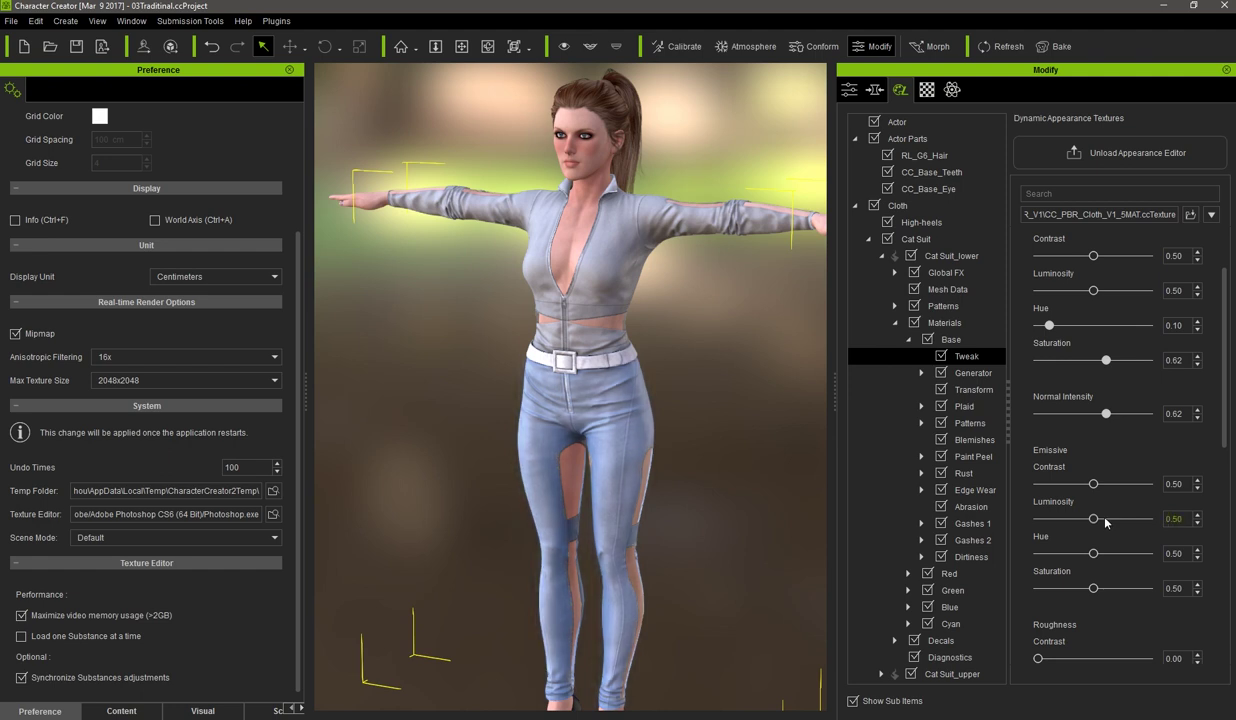
Set the base tweak's metallic luminosity to 0.85 and its roughness luminosity to 0.35
left_click_drag(1226, 422, 1228, 440)
scroll(1228, 440, "down", 3)
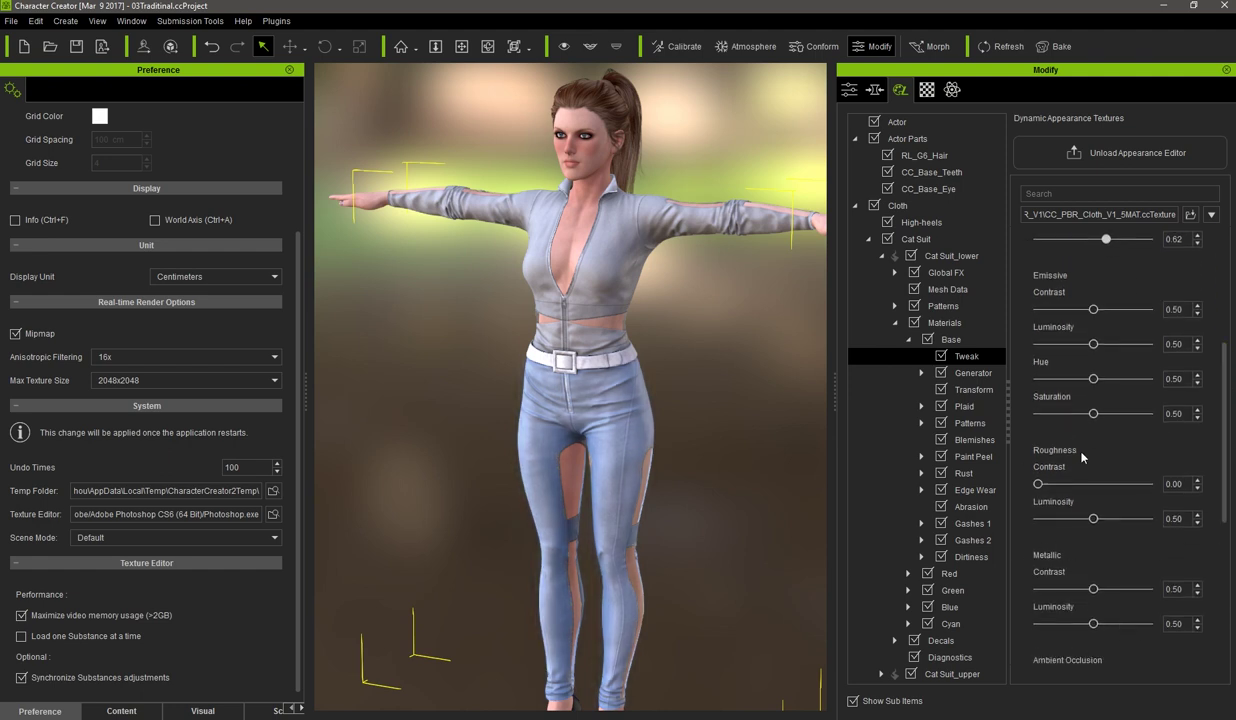
left_click_drag(1184, 624, 1163, 624)
type(".85")
key("Return")
left_click_drag(1186, 518, 1165, 512)
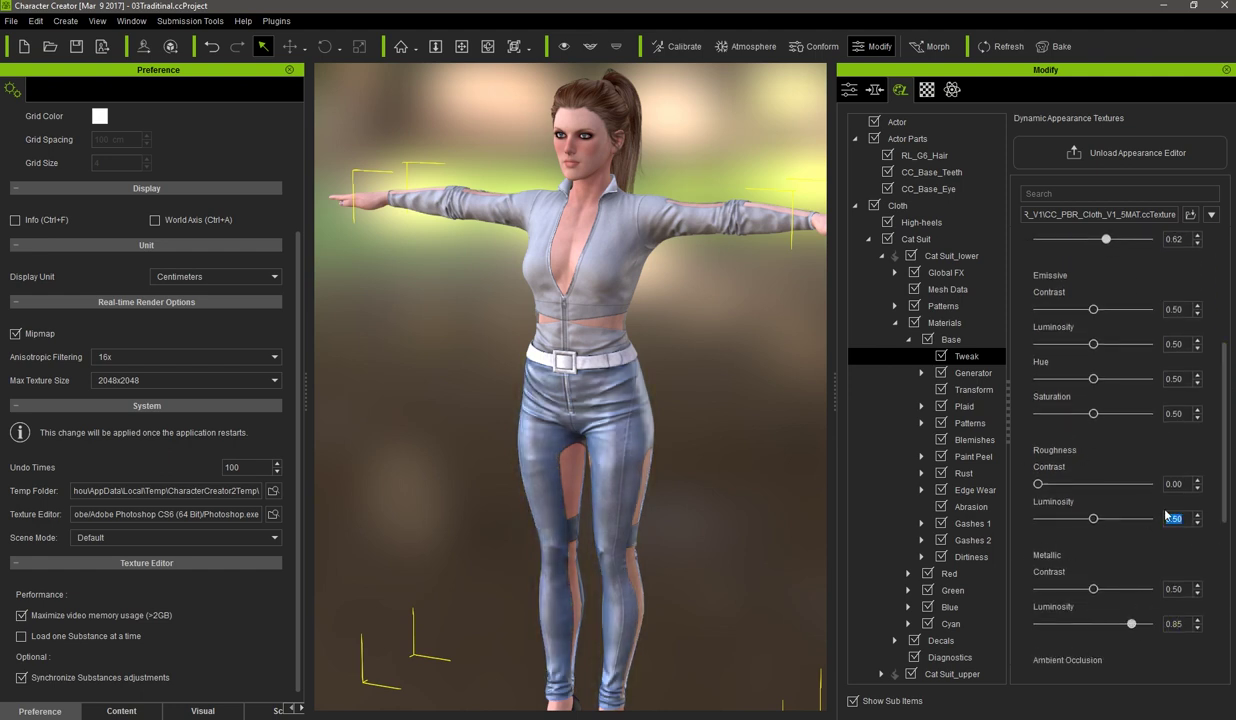
type(".35")
key("Return")
Raise the metallic luminosity of Cat Suit_lower's base tweak to 0.90
right_click_drag(695, 418, 712, 414)
left_click_drag(1187, 623, 1122, 625)
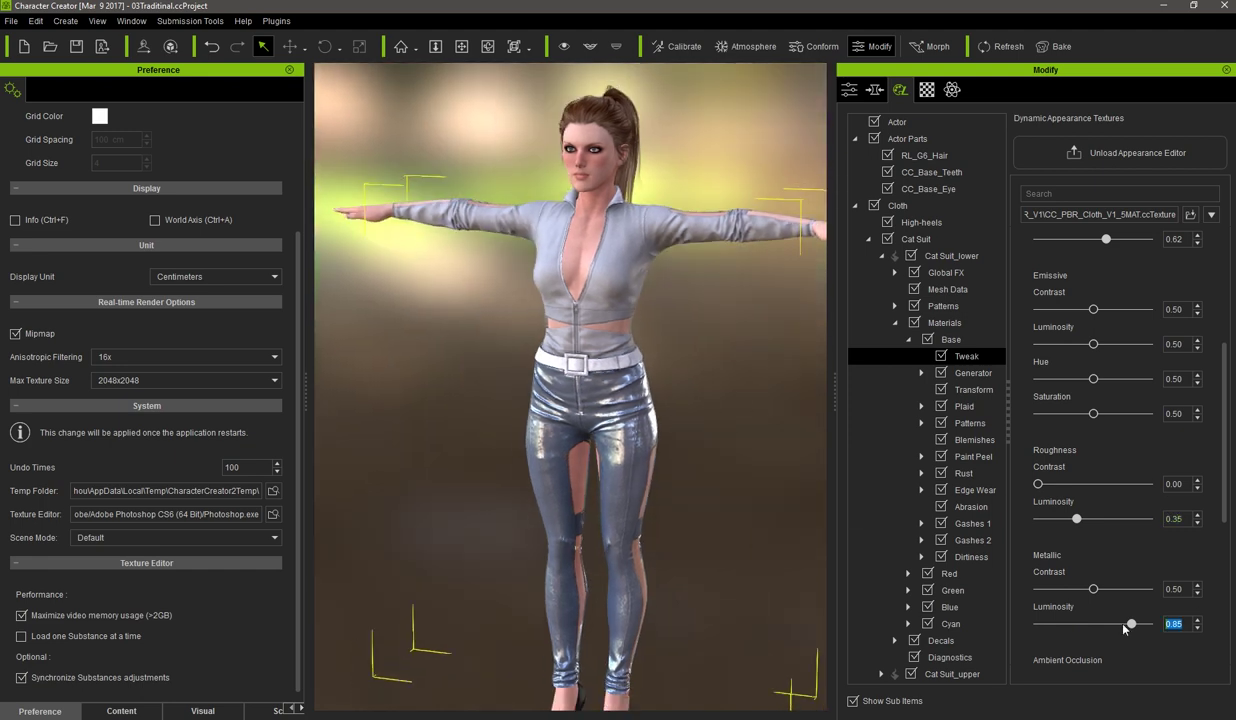
type("0.9")
key("Return")
Open the Materials / Base / Tweak parameters of Cat Suit_upper
left_click(881, 256)
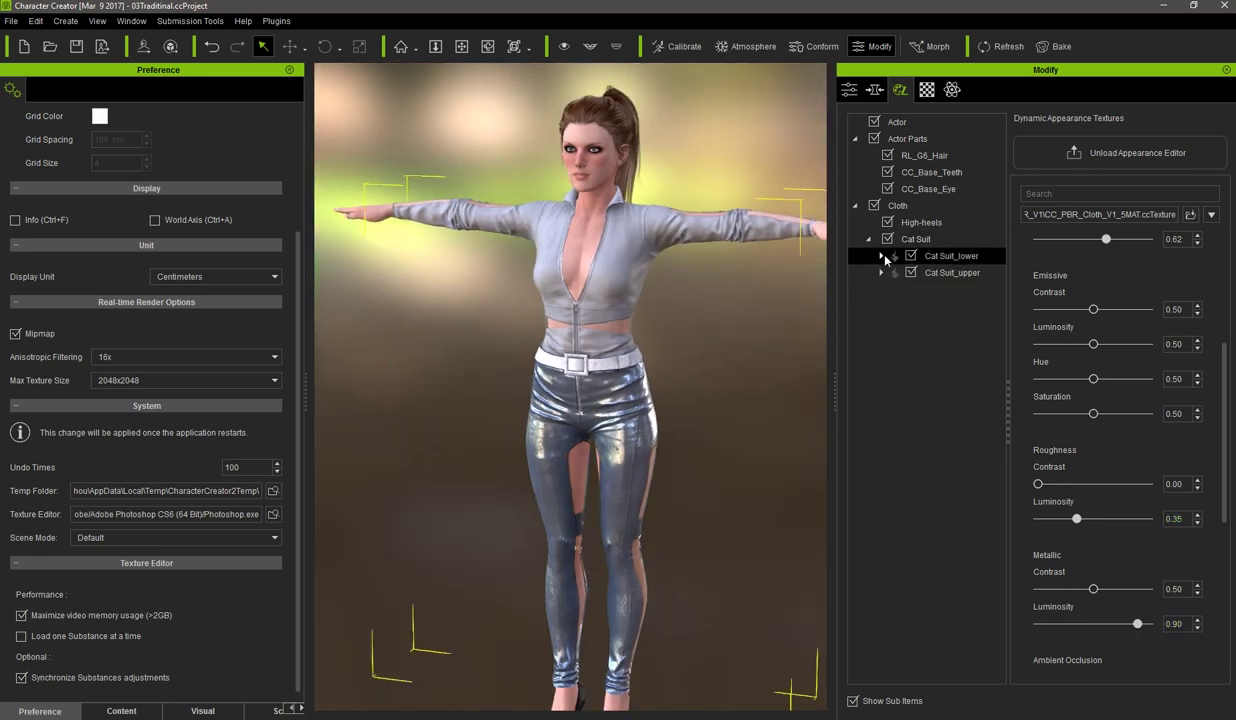
left_click(946, 272)
left_click(882, 272)
left_click(895, 340)
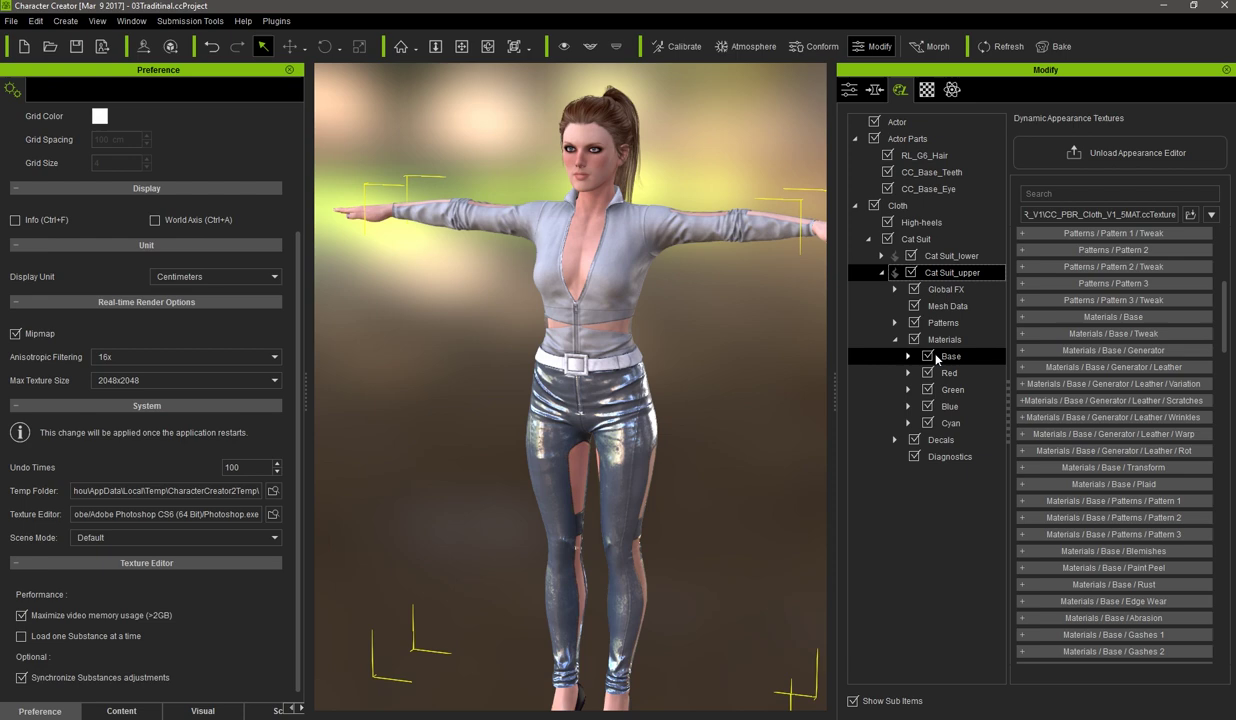
left_click(908, 356)
left_click(946, 373)
left_click(1065, 241)
left_click_drag(1184, 397, 1159, 398)
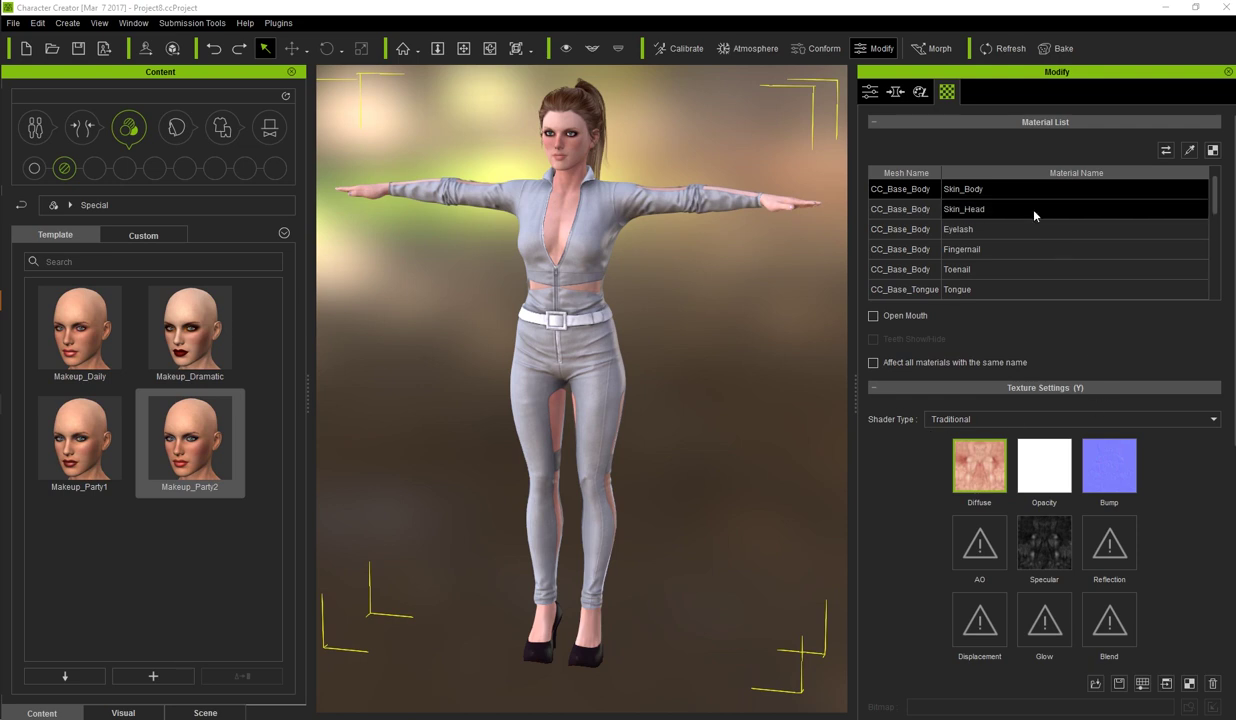
View the Skin_Head material's textures and browse the normal skin and full-body Cat Suit templates
left_click(997, 204)
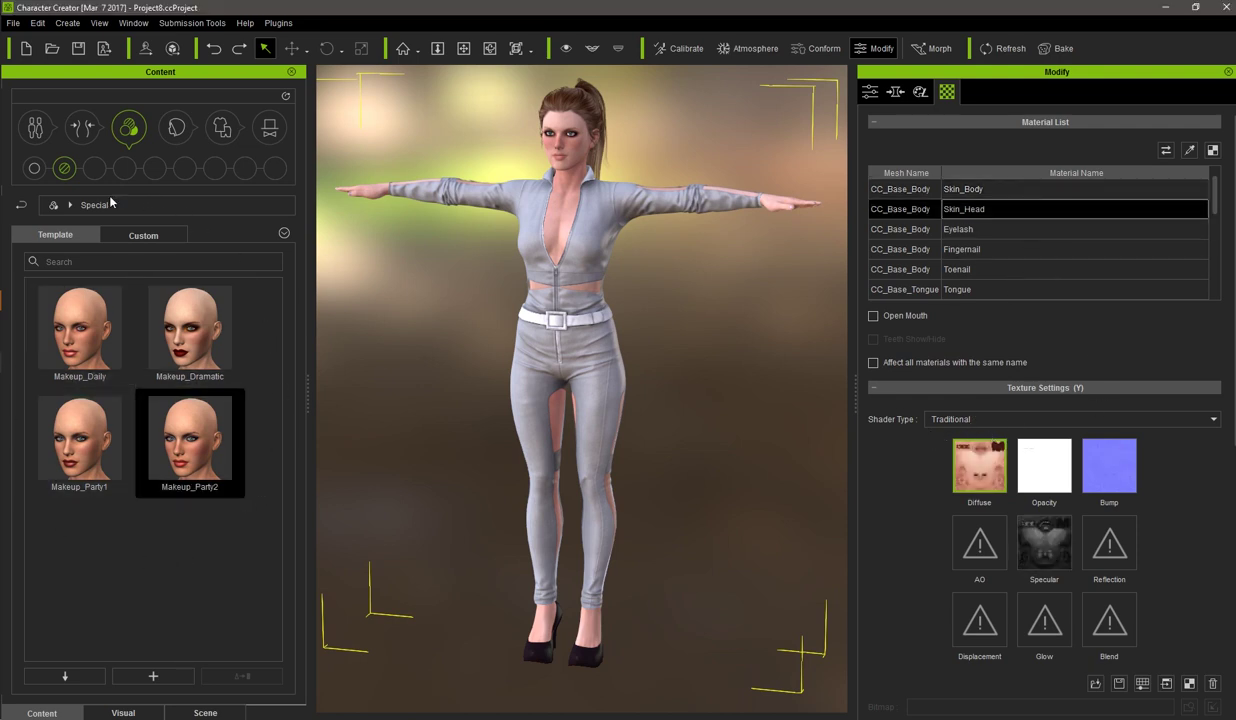
left_click(34, 168)
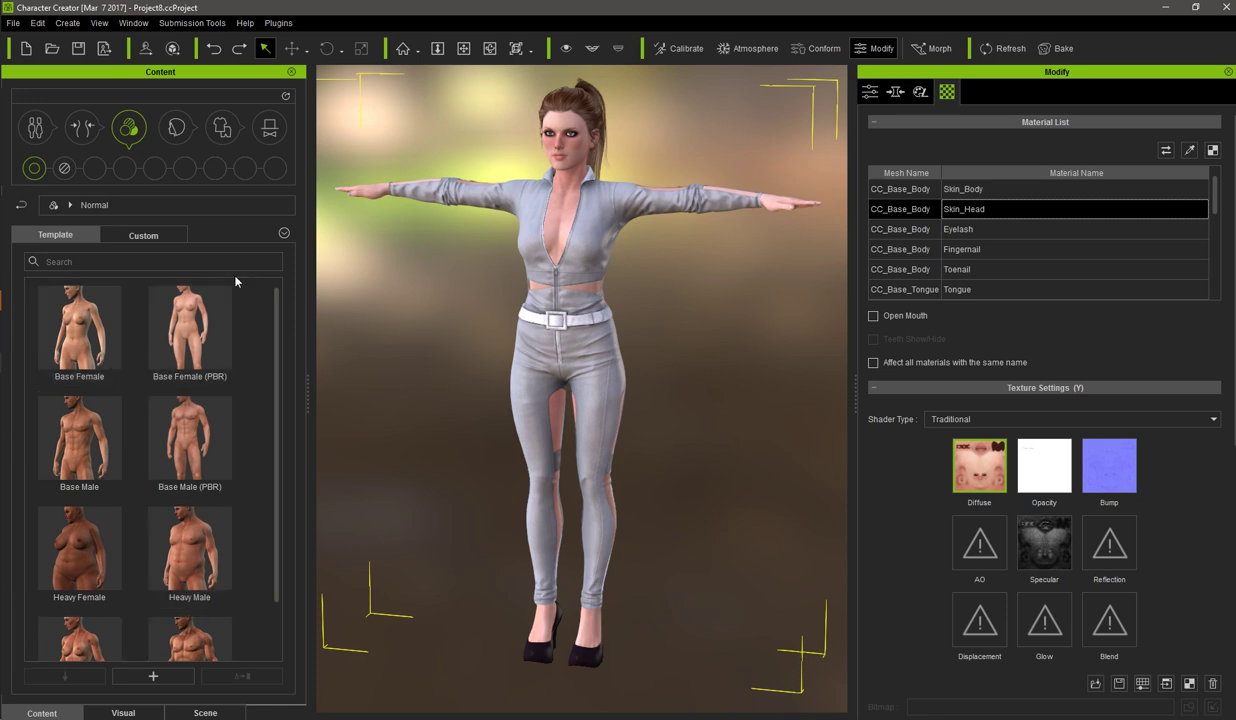
left_click(226, 124)
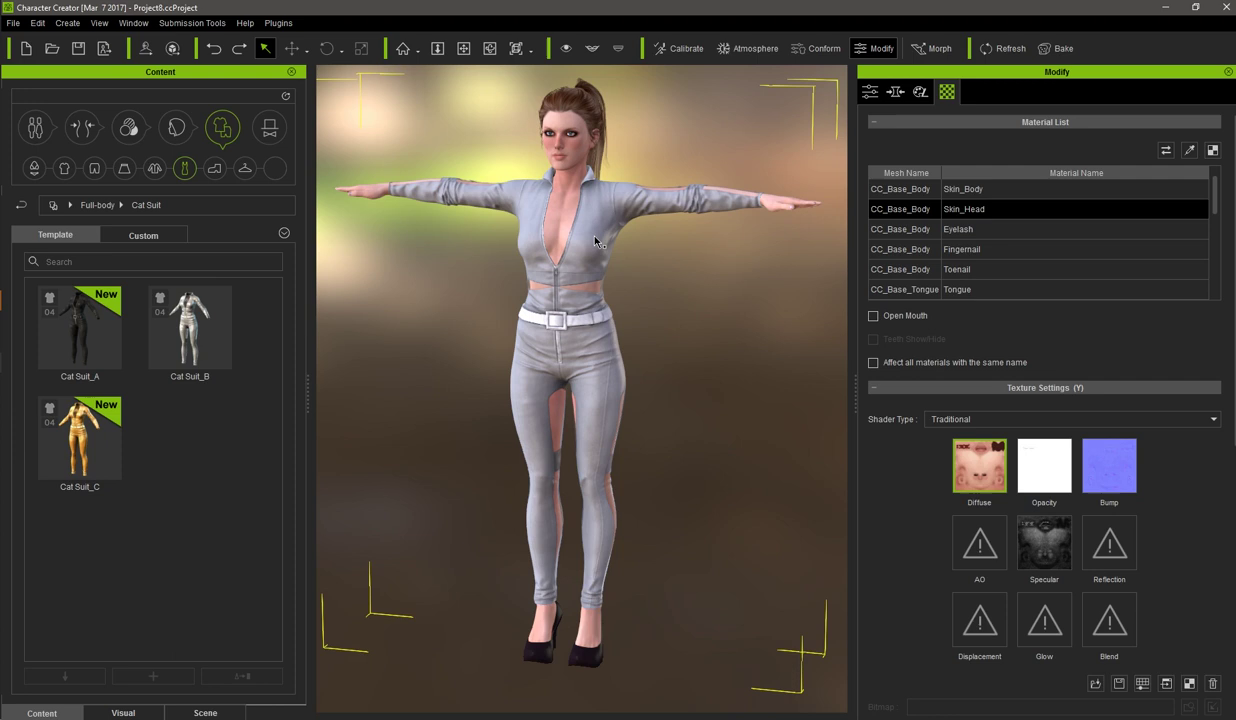
Inspect the traditional shader textures of the cat suit's upper, belt and lower materials
left_click(632, 249)
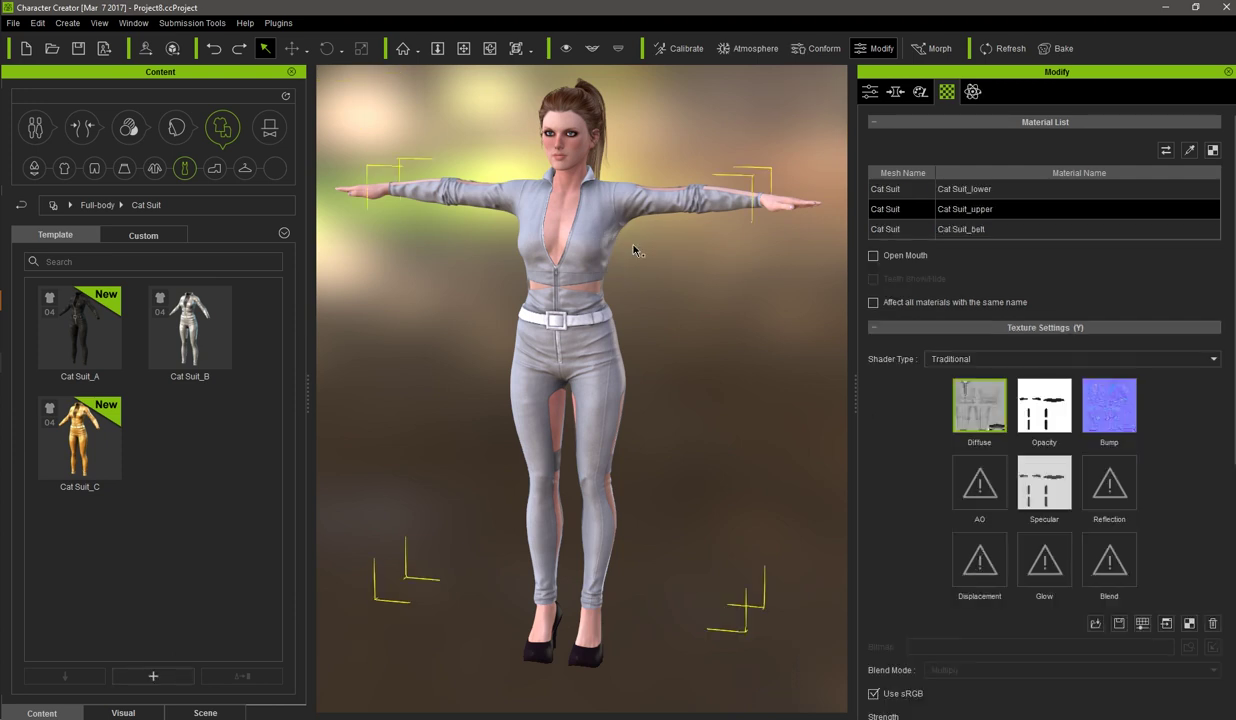
left_click(970, 229)
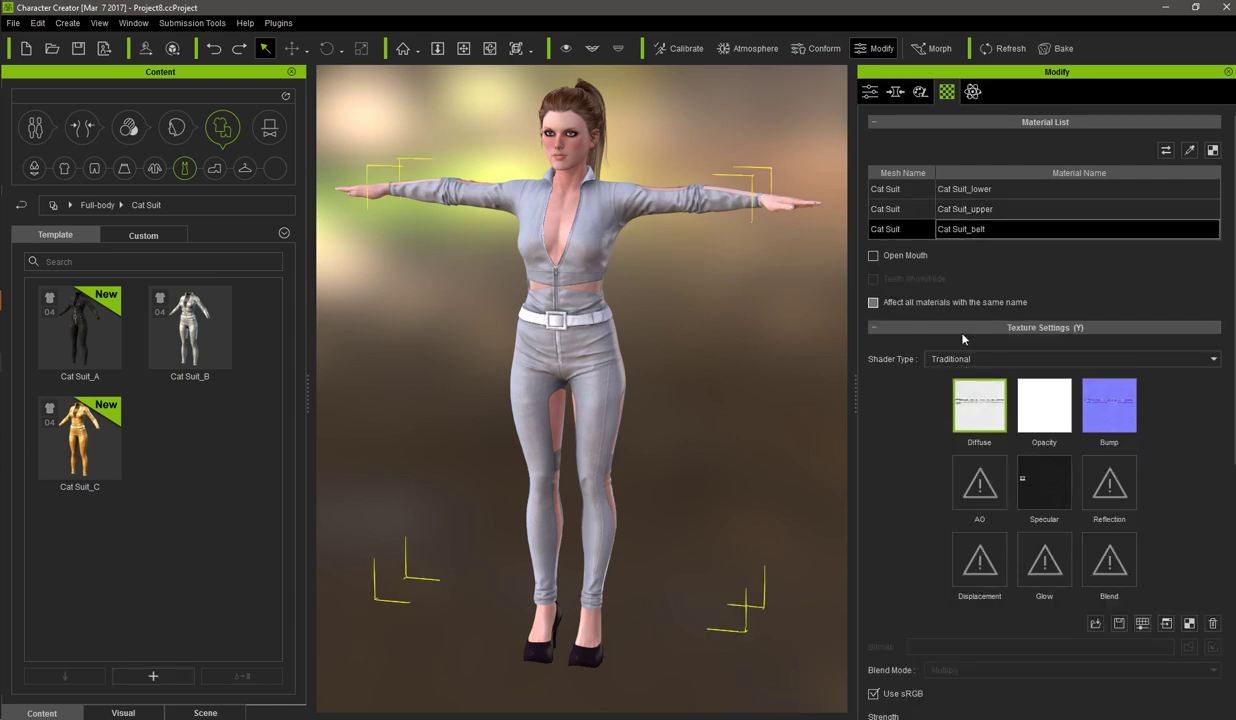
left_click(969, 185)
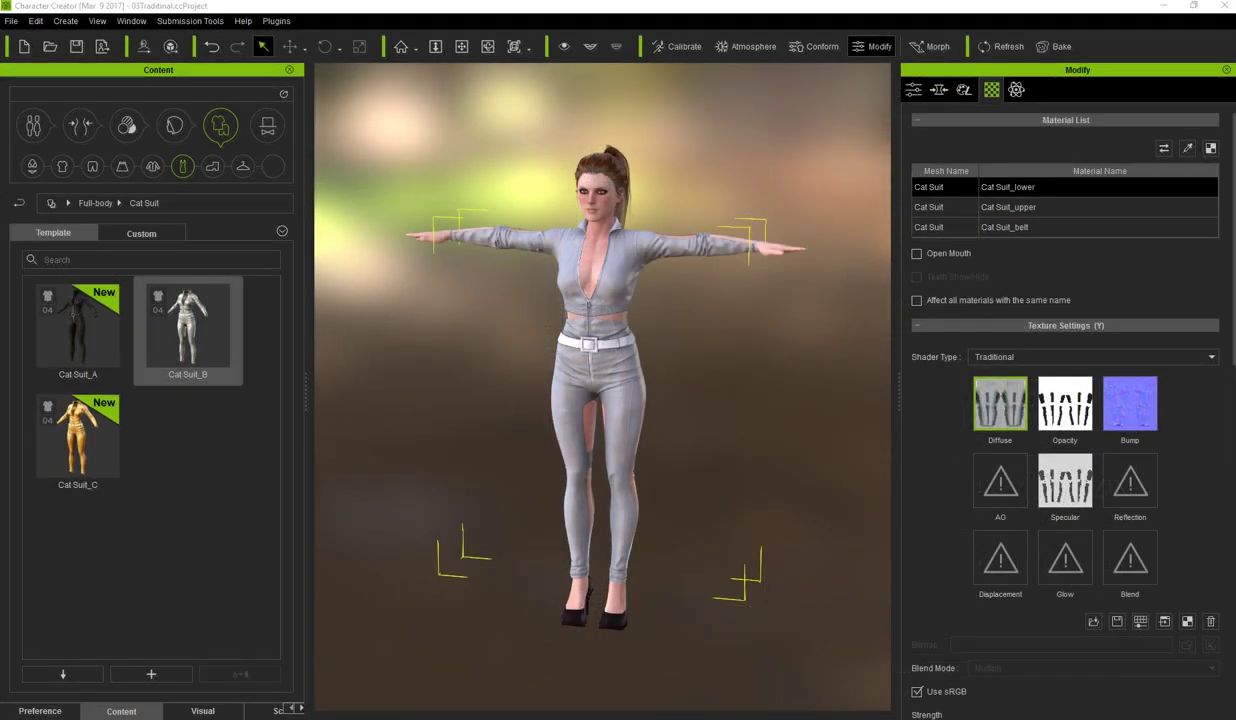
Assign the PBR_V1_5MAT substance to Cat Suit_lower and Cat Suit_upper in the Dynamic Appearance Textures
left_click(964, 91)
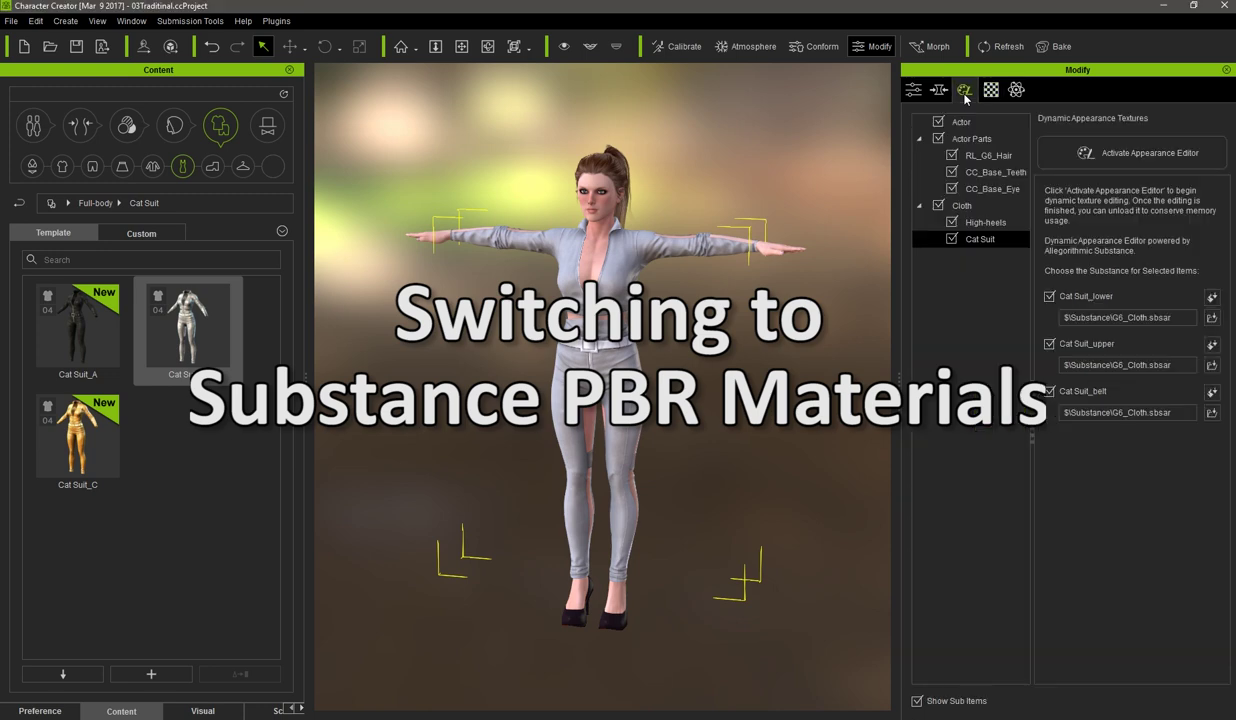
left_click(1212, 298)
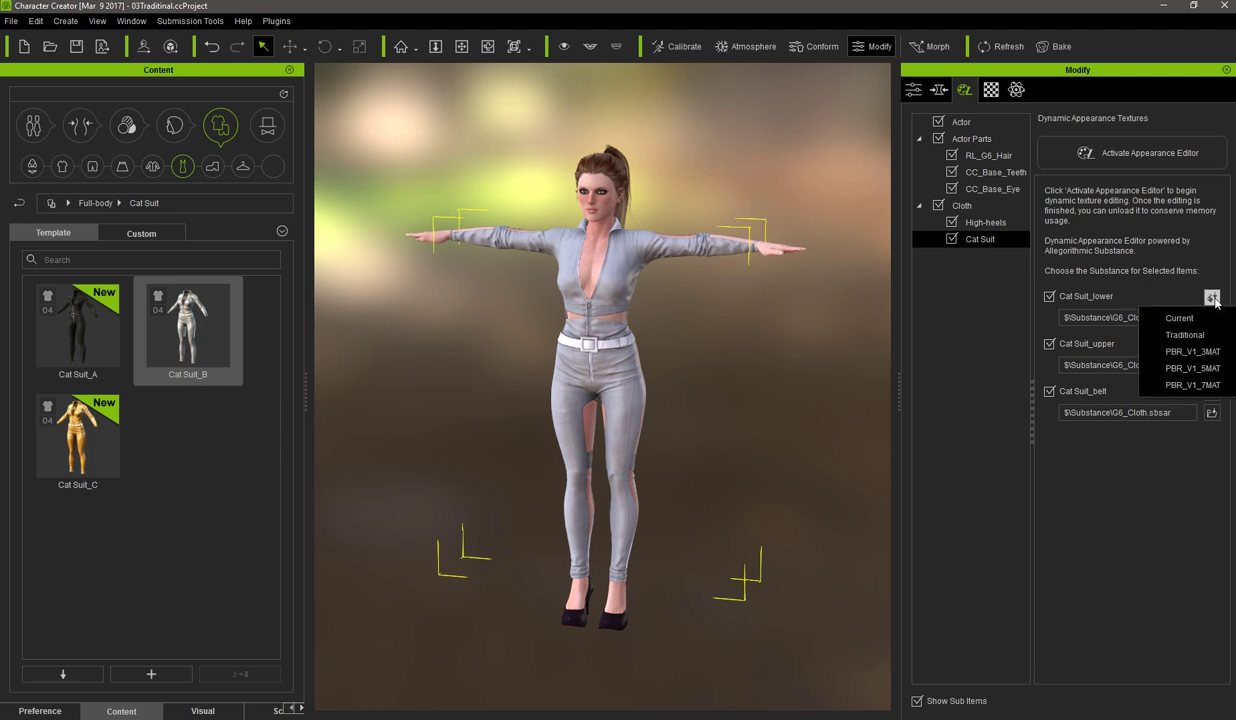
left_click(1192, 368)
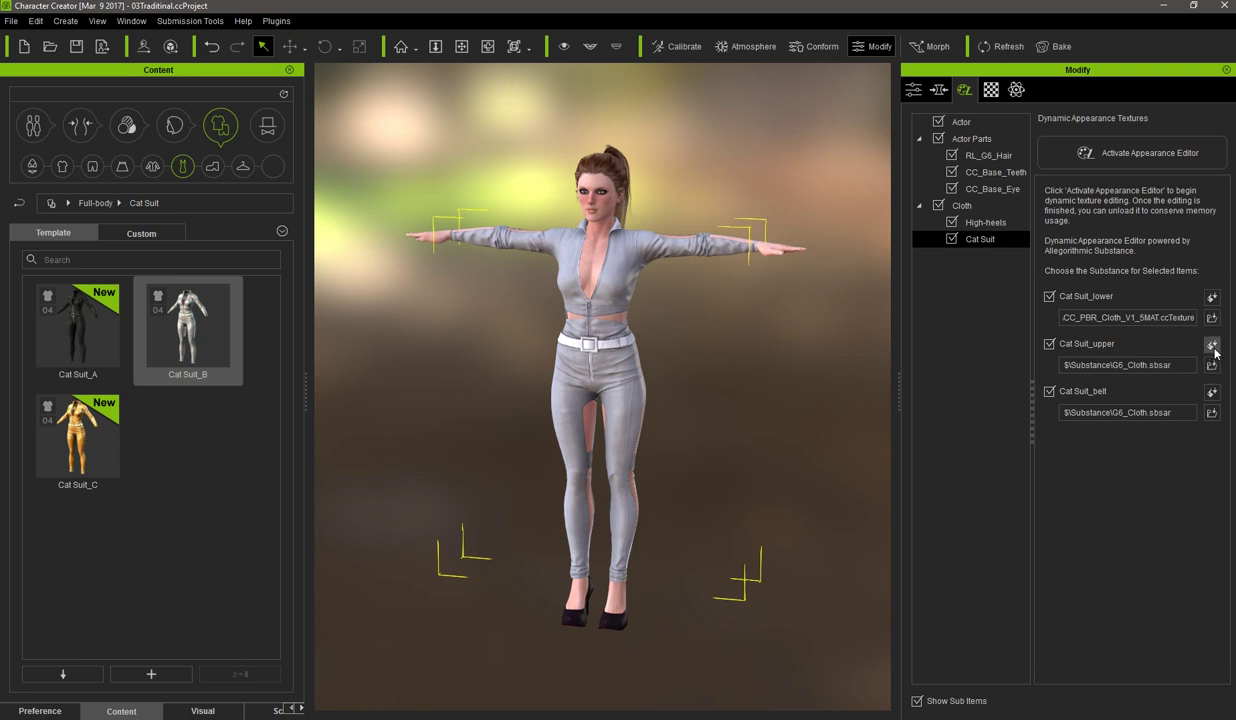
left_click(1213, 347)
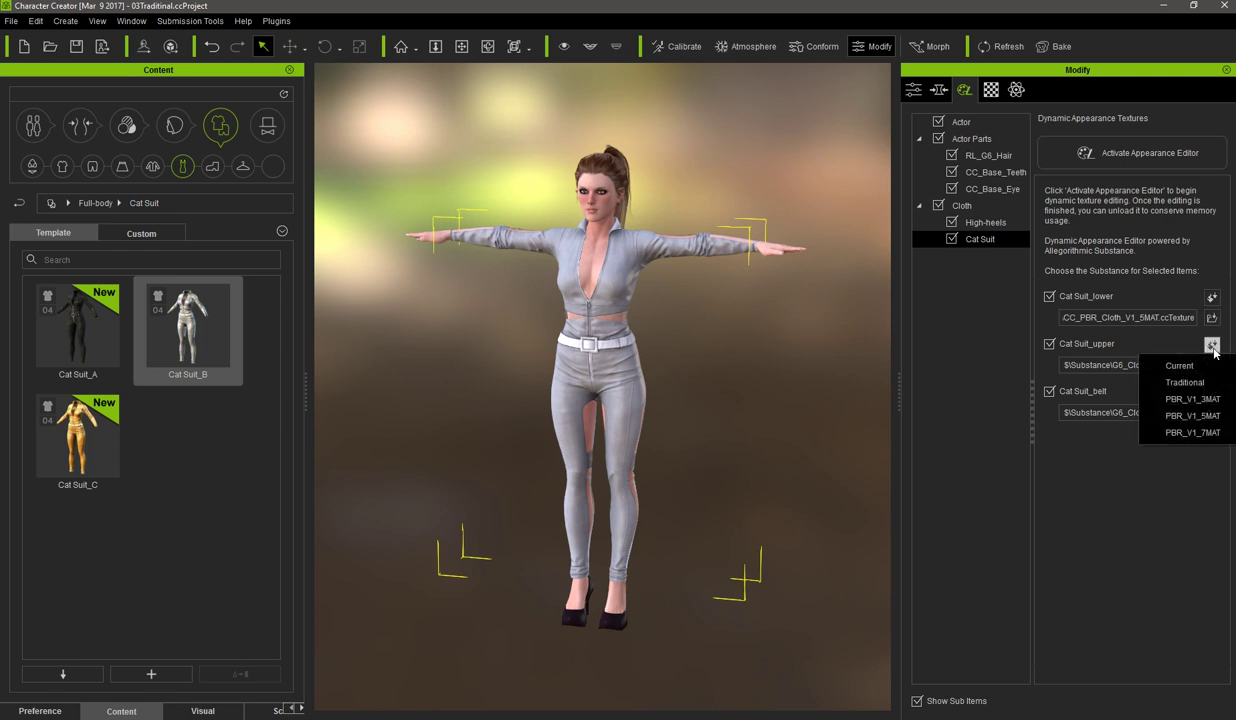
left_click(1226, 416)
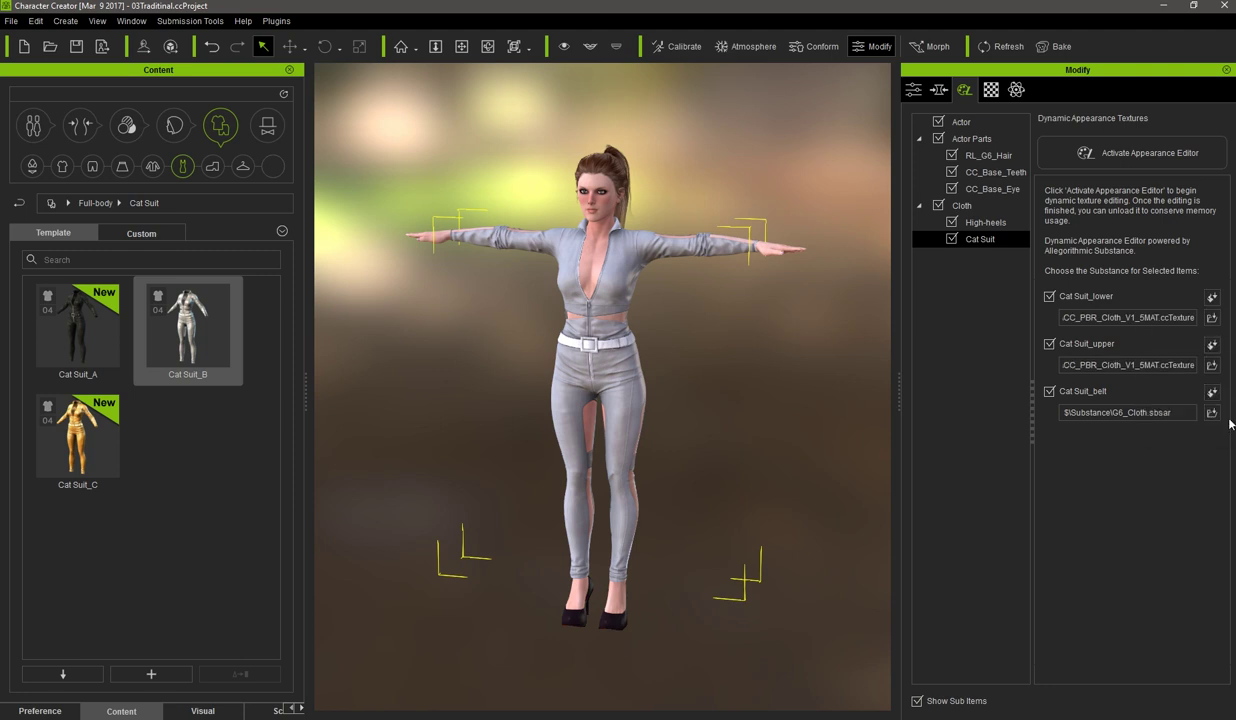
Exclude Cat Suit_belt from the substance materials and activate the Appearance Editor
left_click(1049, 392)
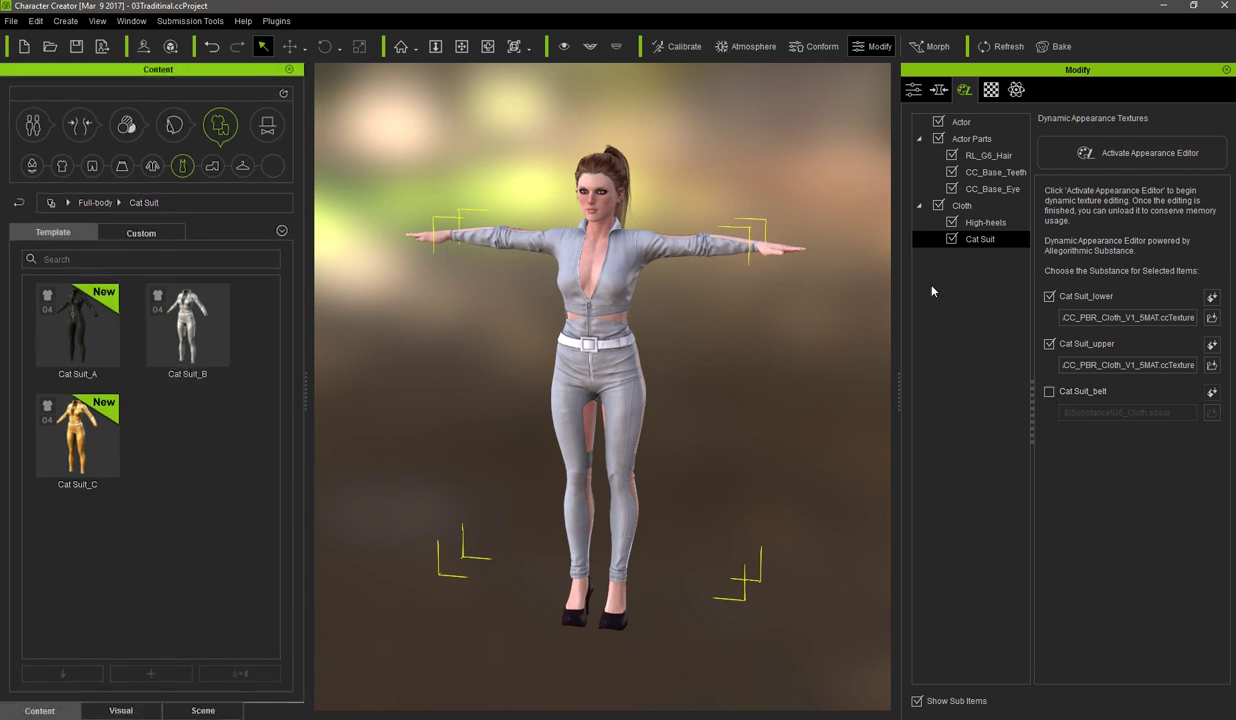
left_click(1106, 147)
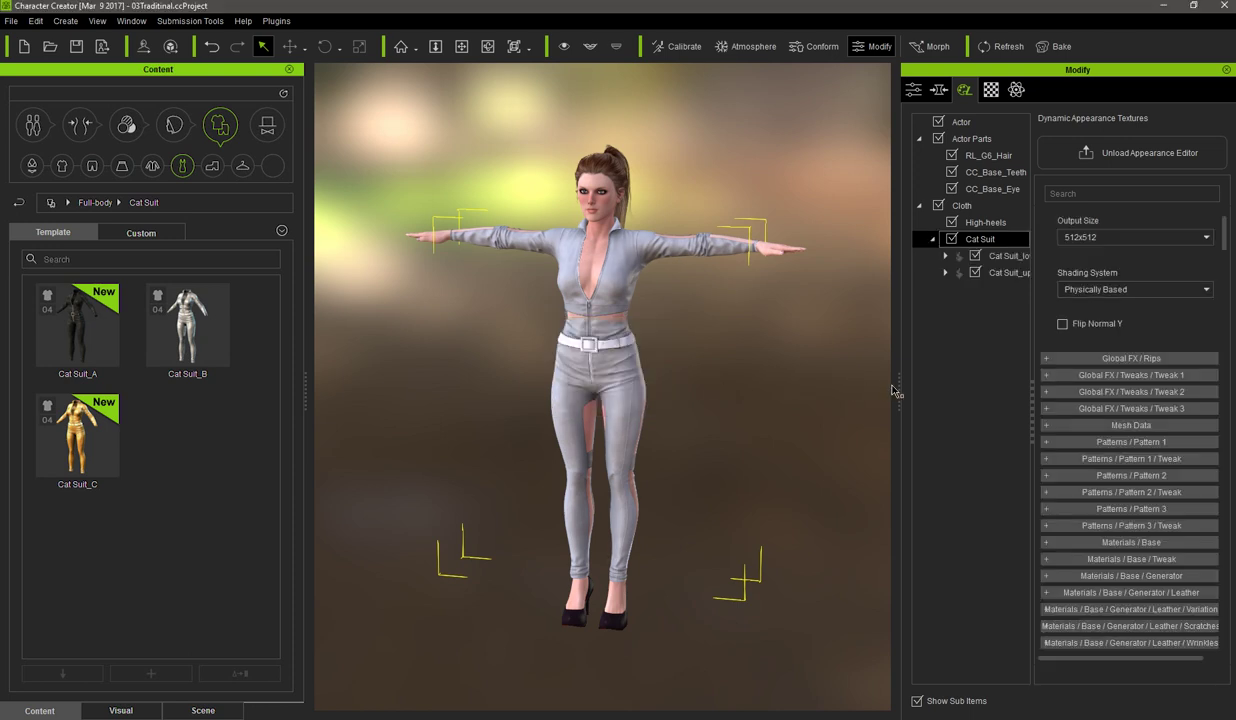
Widen the modify area and open the Materials / Base / Tweak parameters of Cat Suit_lower
left_click_drag(895, 386, 821, 385)
left_click(880, 256)
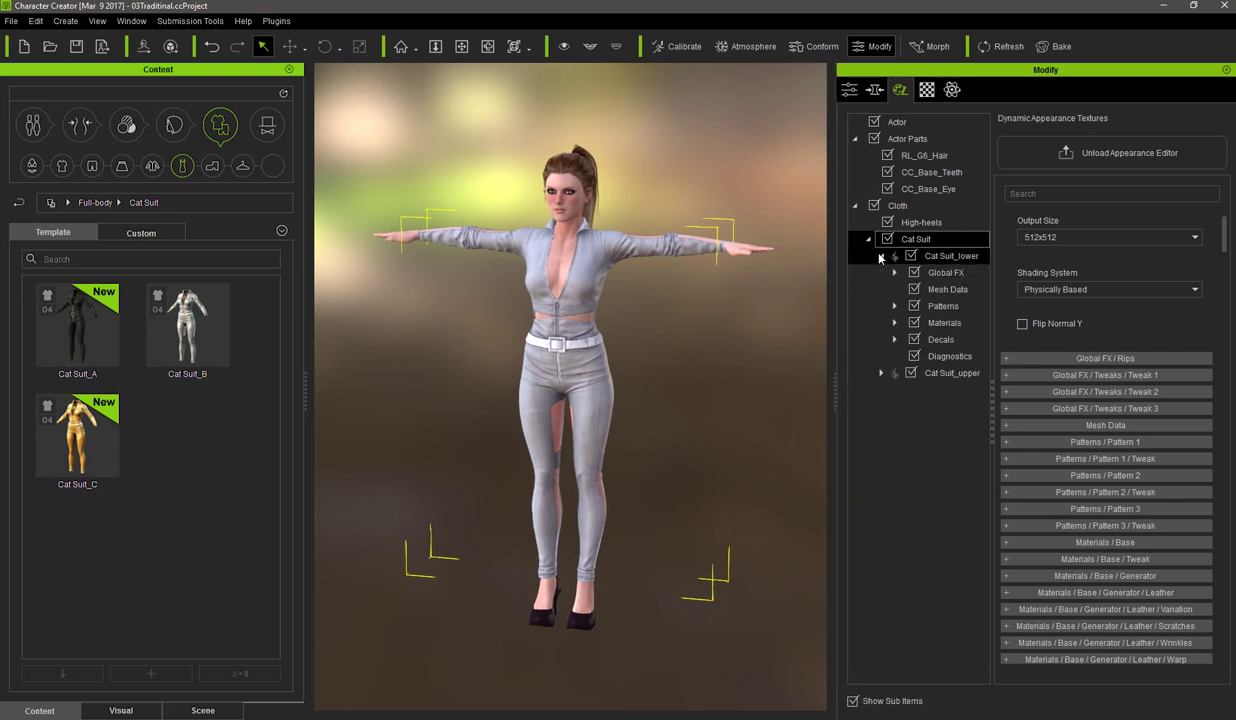
left_click(894, 323)
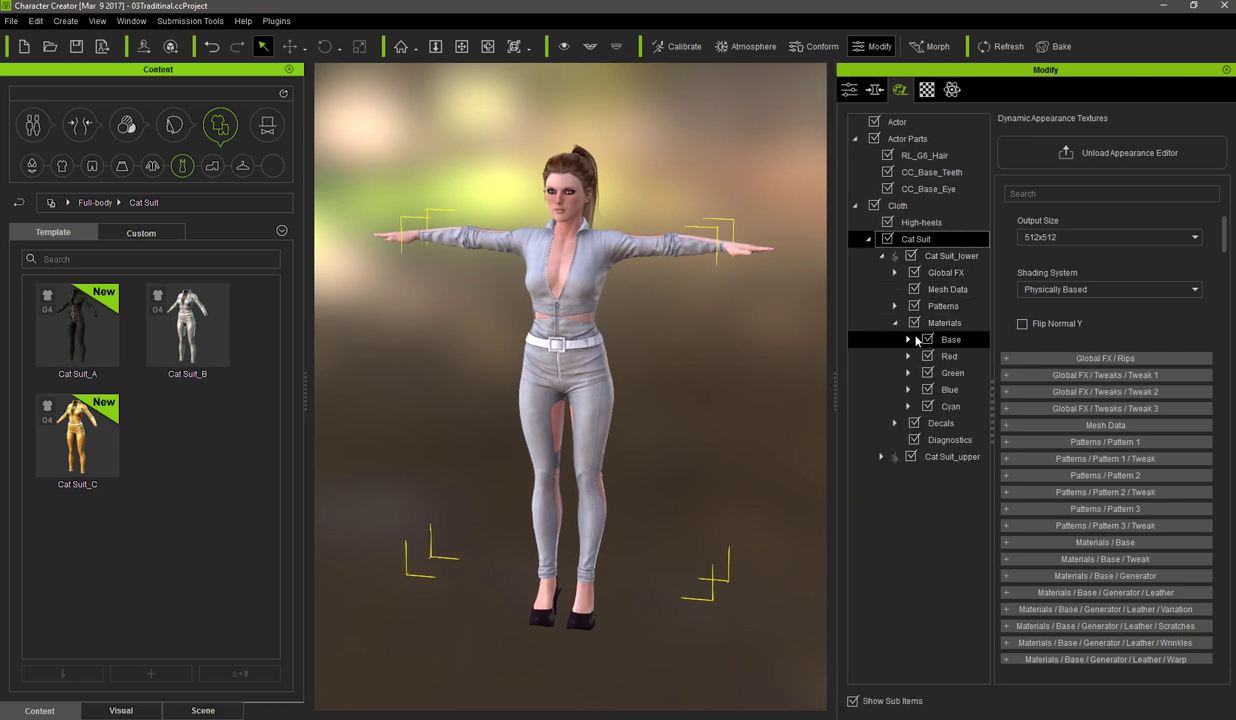
left_click(908, 340)
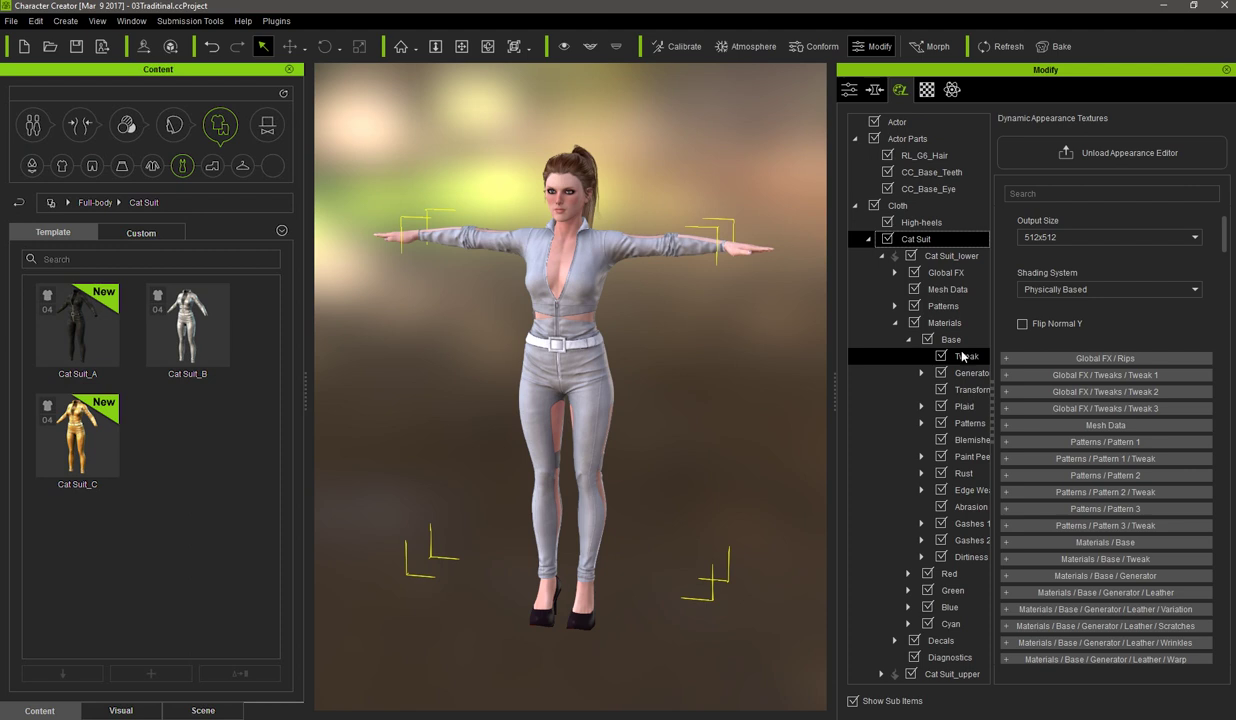
left_click(962, 356)
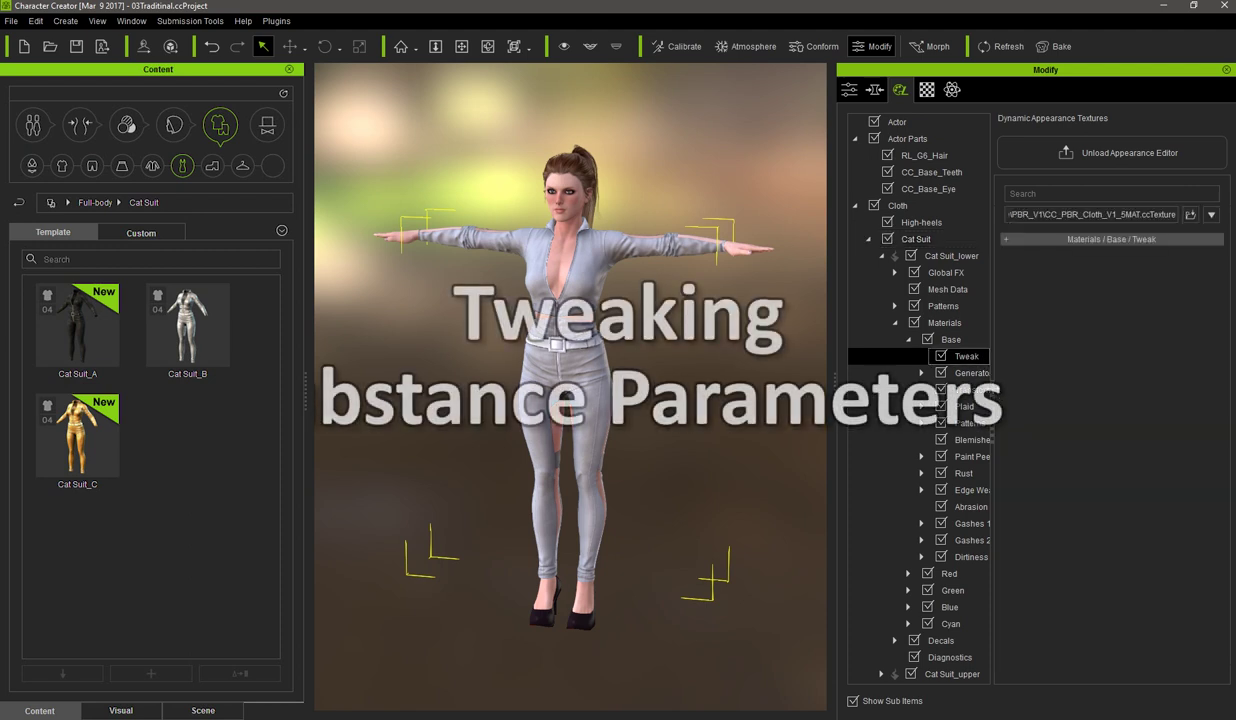
left_click_drag(996, 392, 1009, 392)
left_click(1023, 240)
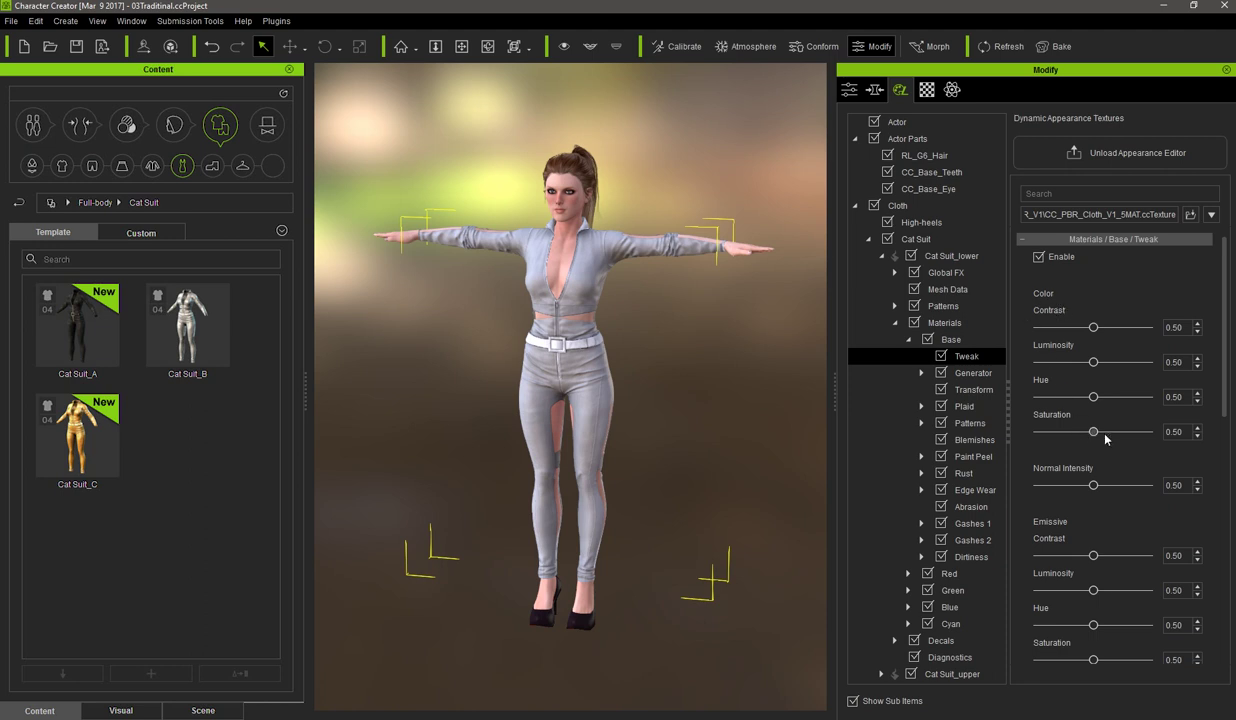
Set the base tweak's color saturation to 0.62 and color hue to 0.10
double_click(1177, 432)
type("62")
key("Return")
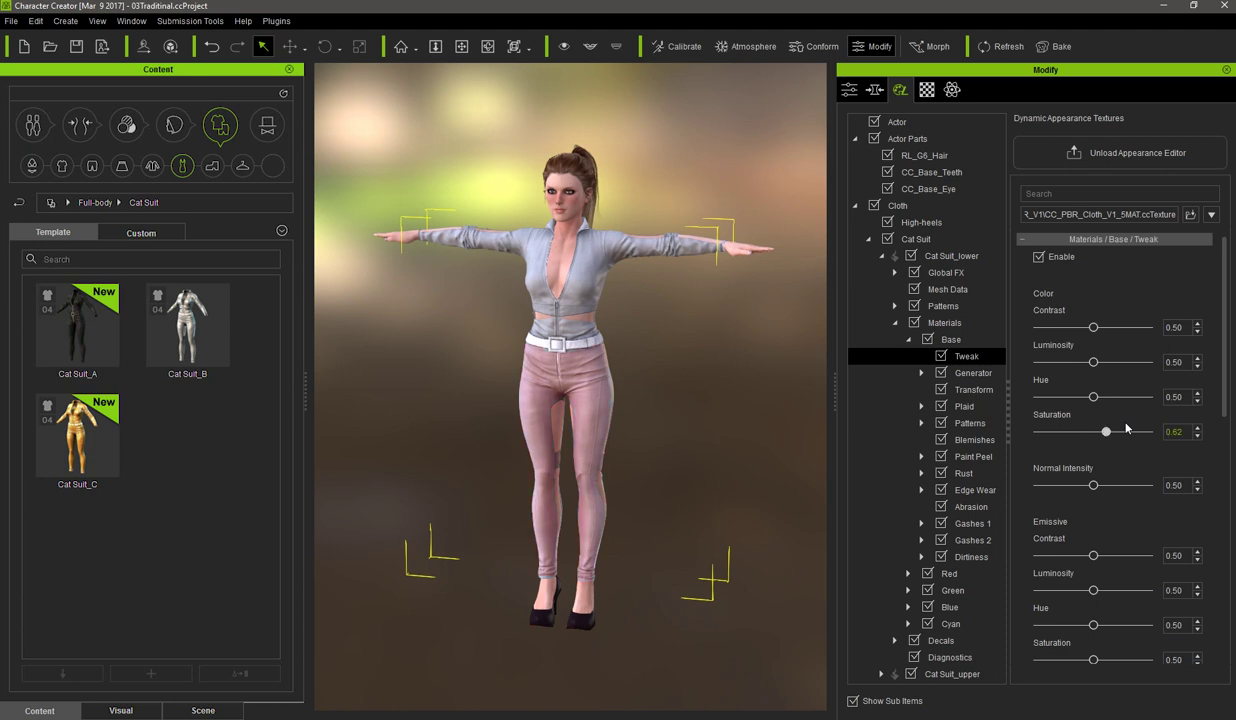
left_click(1187, 397)
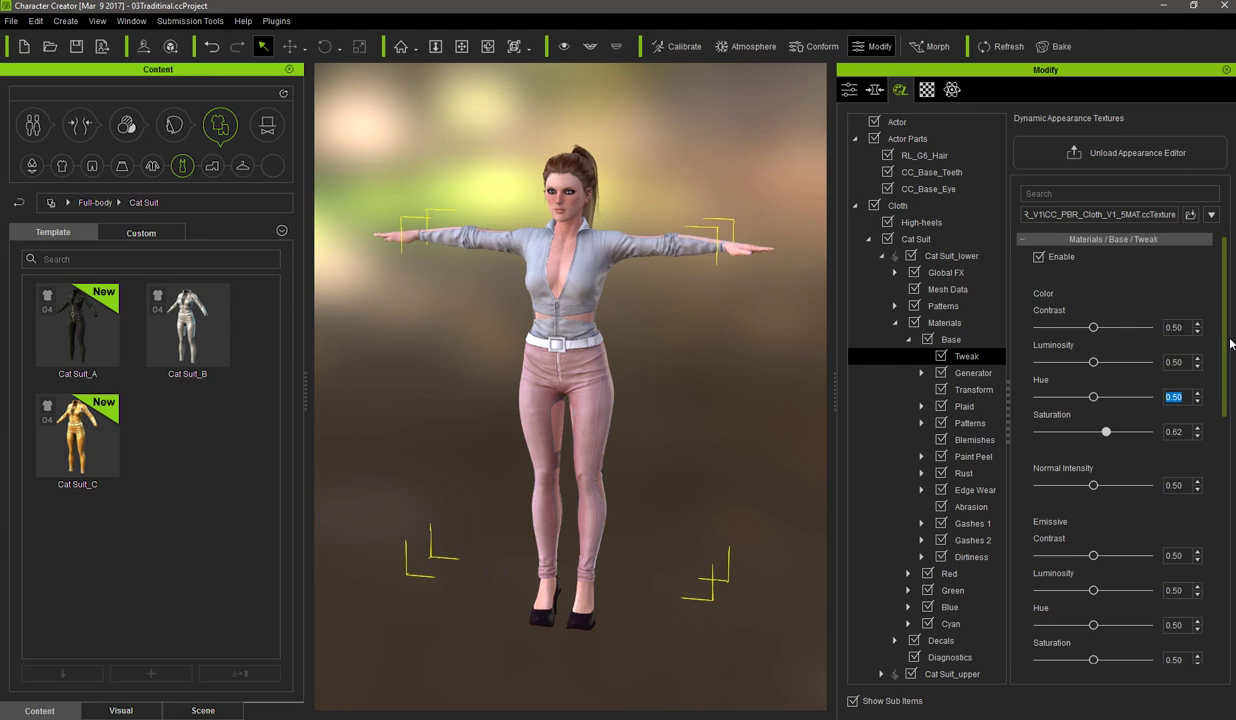
type("1")
key("Return")
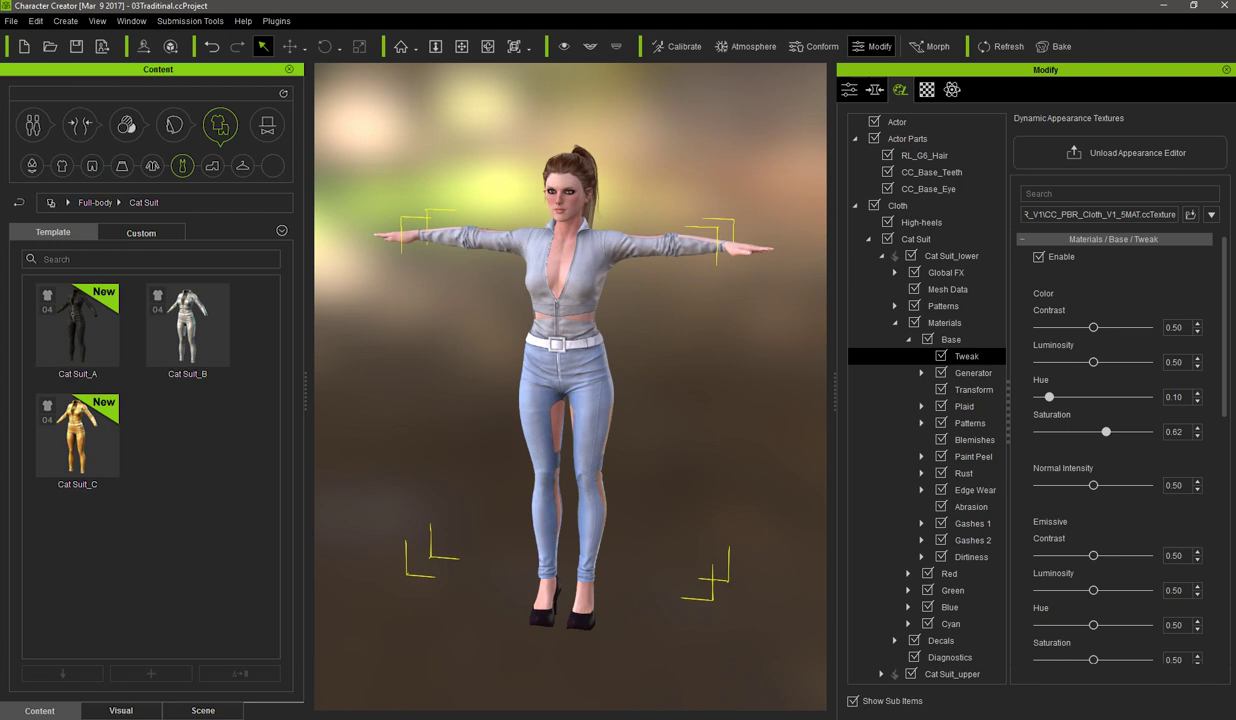
Set the normal intensity of Cat Suit_lower's base tweak to 0.62
scroll(1225, 340, "down", 2)
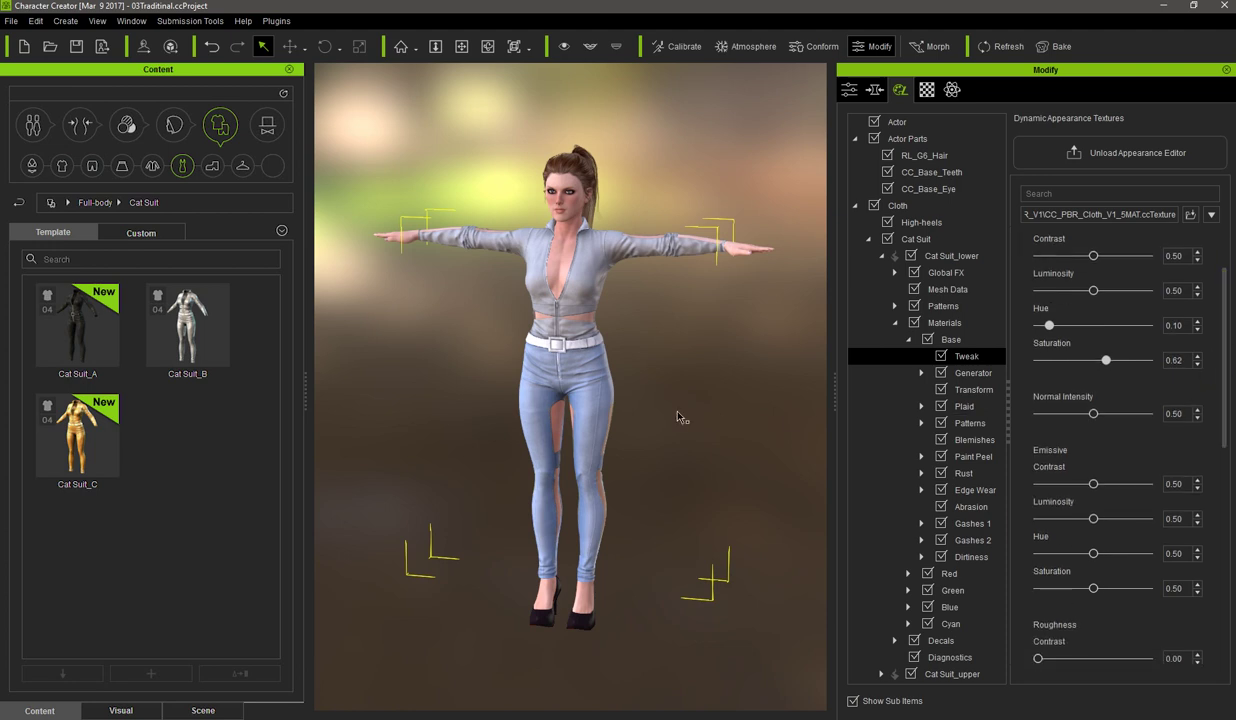
scroll(677, 400, "up", 3)
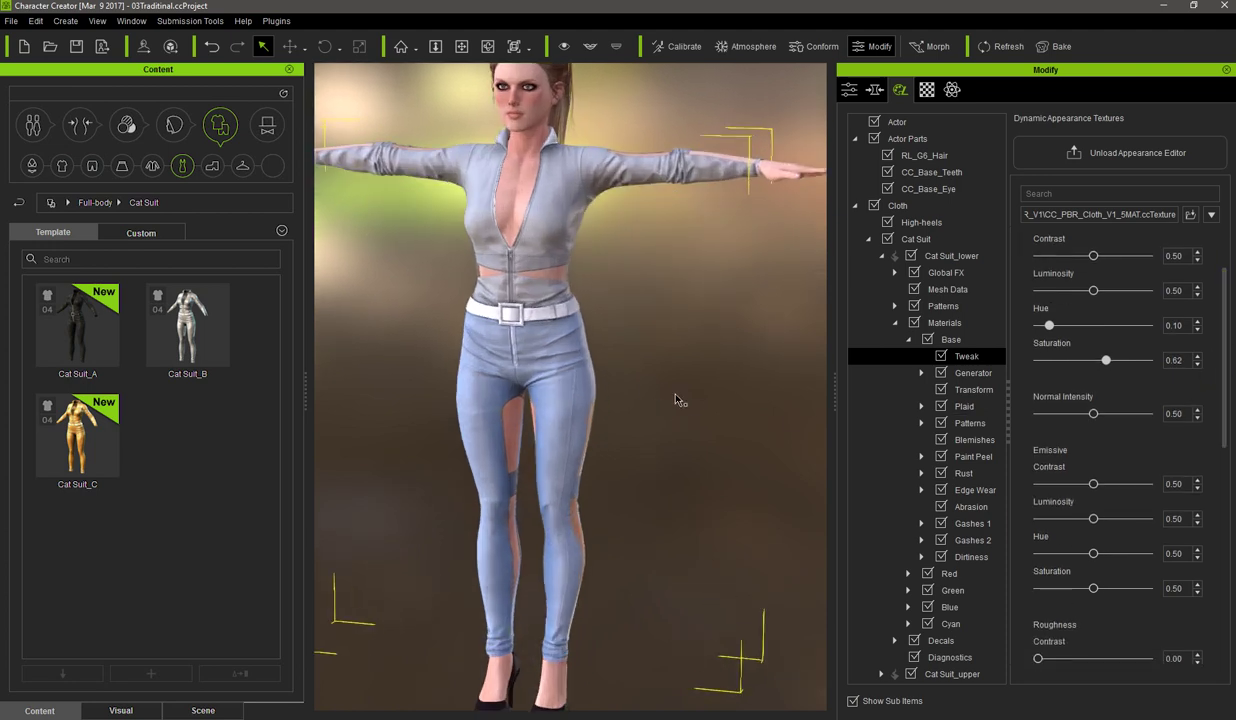
middle_click_drag(706, 402, 699, 425)
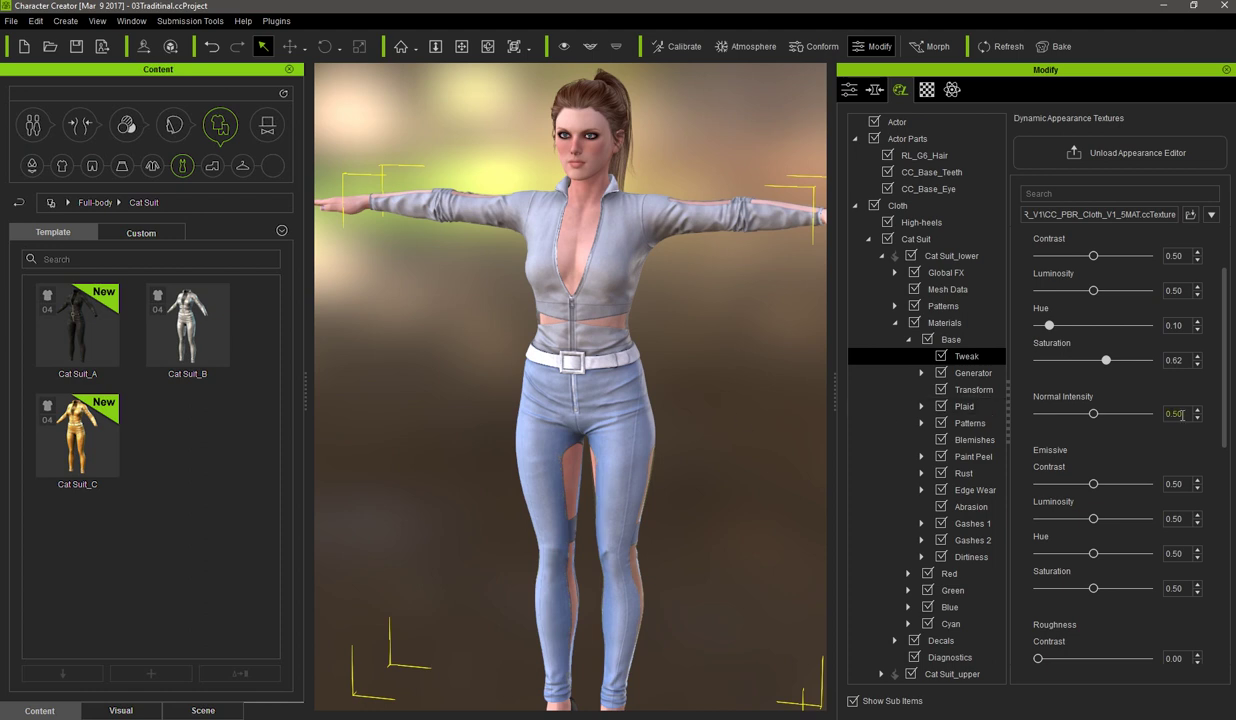
left_click_drag(1183, 414, 1130, 416)
type(".62")
key("Return")
Set the emissive luminosity of Cat Suit_lower's base tweak to 0.52
right_click_drag(654, 452, 764, 462)
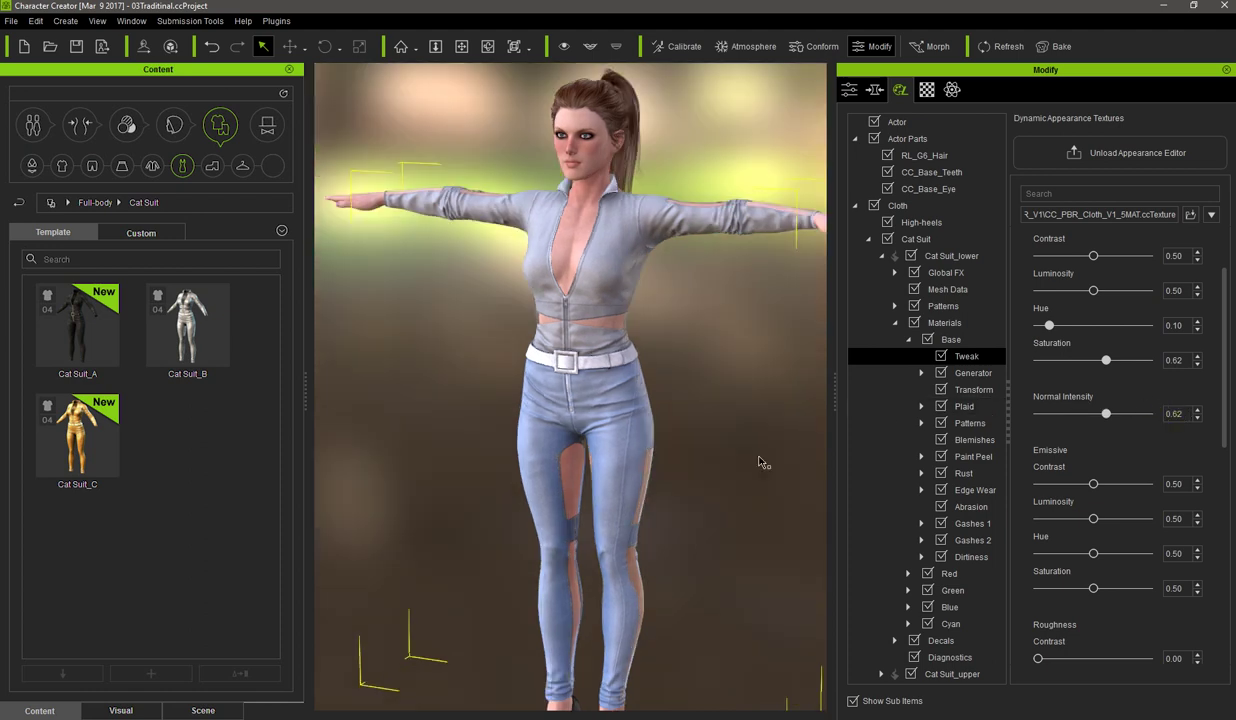
left_click(1175, 519)
key("Return")
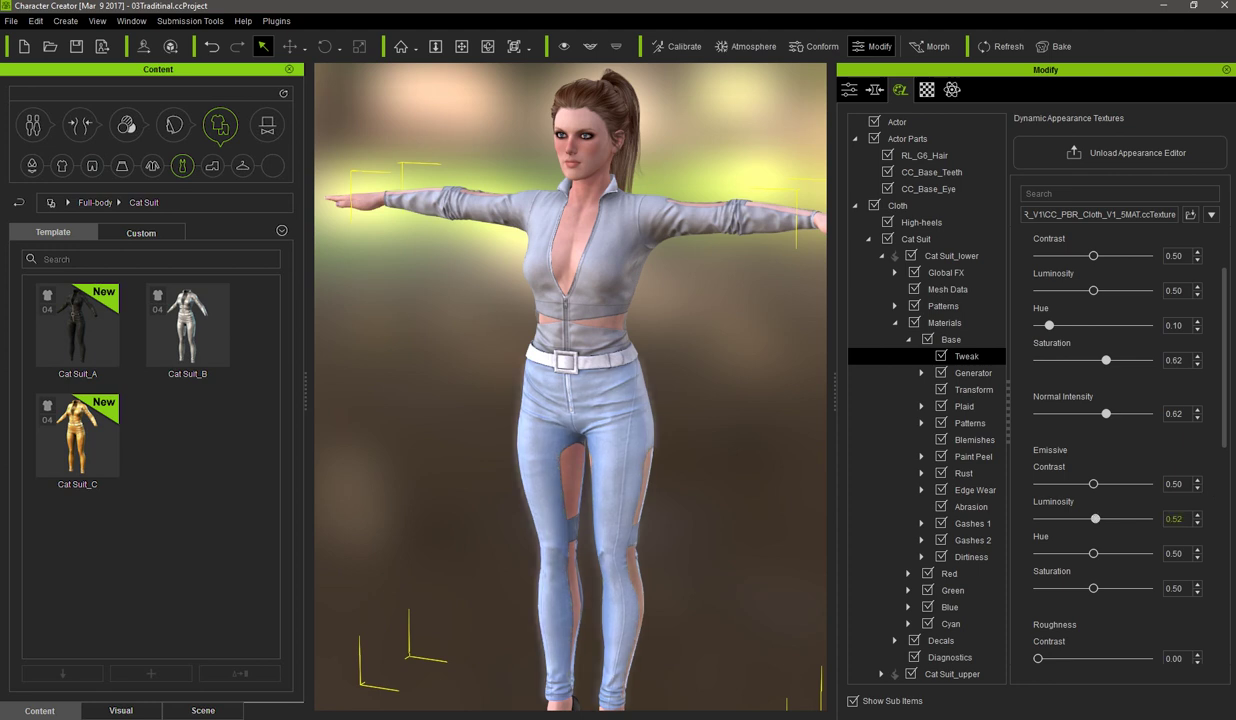
Set the emissive hue to 0.40 and emissive saturation to 0.85 in Cat Suit_lower's base tweak
right_click_drag(628, 510, 654, 507)
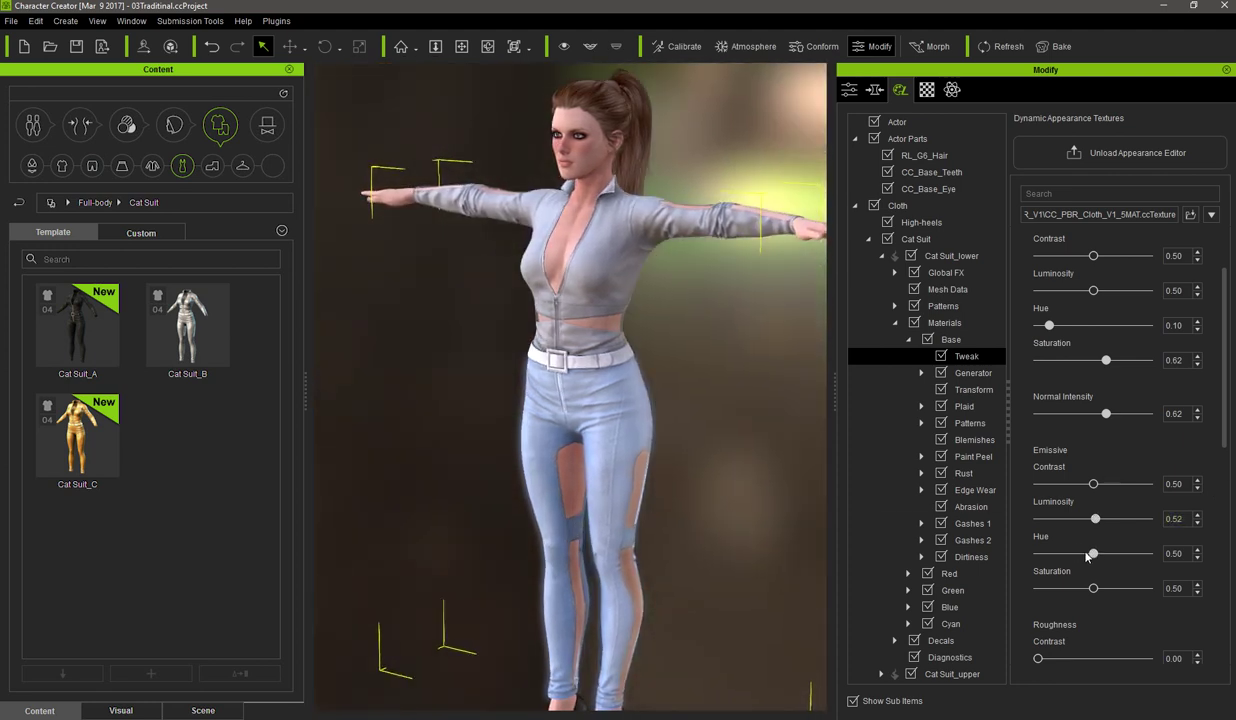
left_click_drag(1073, 557, 1036, 554)
left_click_drag(1094, 589, 1130, 588)
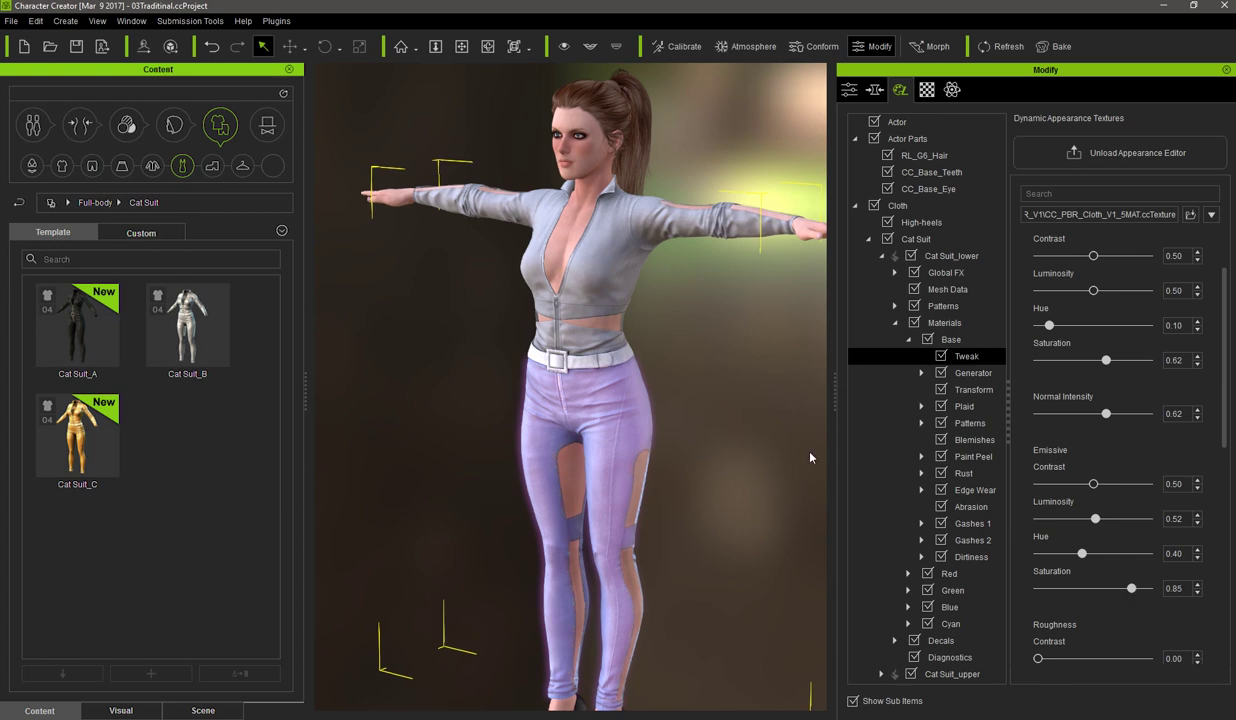
right_click_drag(778, 477, 734, 463)
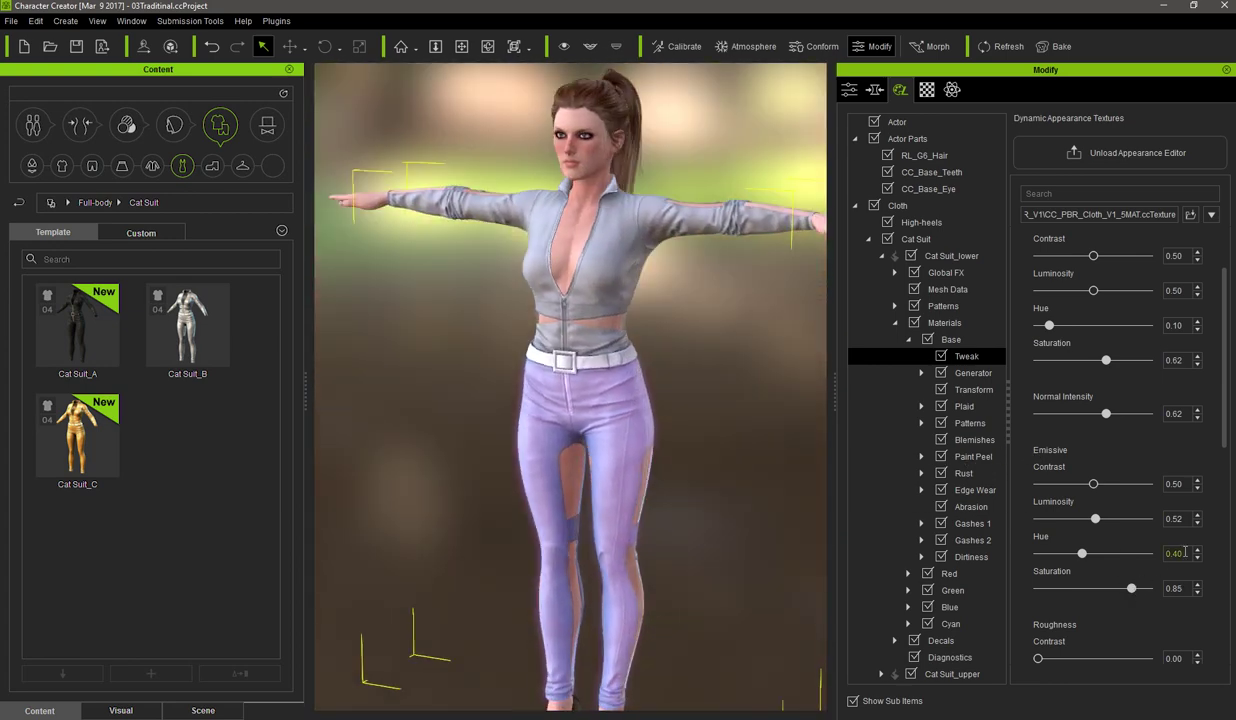
Return the emissive hue, saturation and luminosity of Cat Suit_lower's base tweak to 0.50
key("BackSpace")
type(".5")
key("Return")
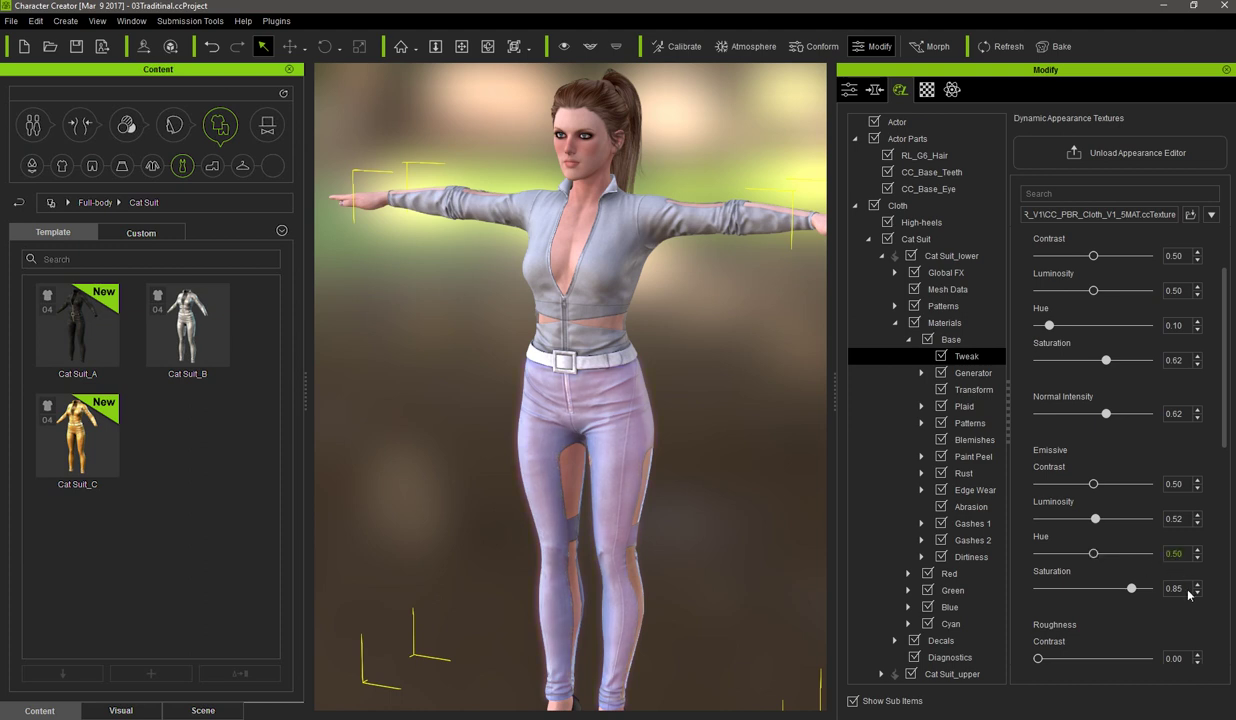
left_click_drag(1186, 590, 1131, 593)
type("..5")
key("Return")
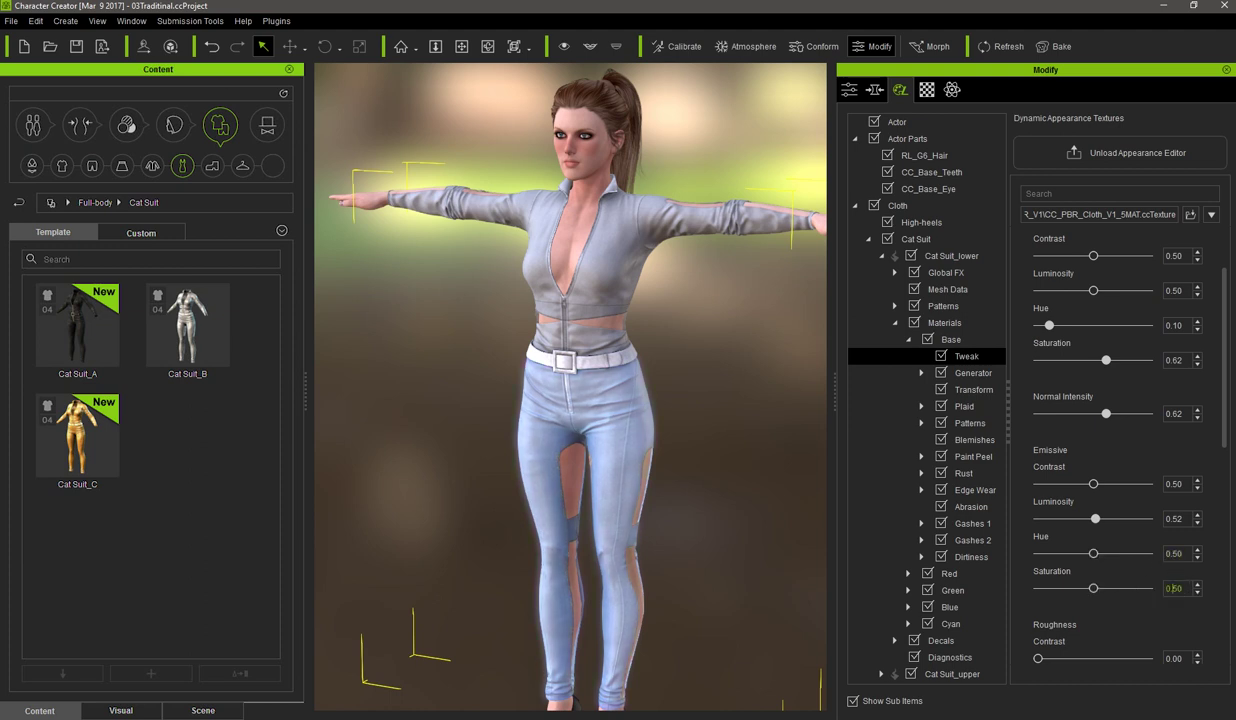
double_click(1173, 518)
type(".5")
key("Return")
Set Cat Suit_lower's metallic luminosity to 0.85 and roughness luminosity to 0.35 in the base tweak
left_click_drag(1224, 414, 1230, 492)
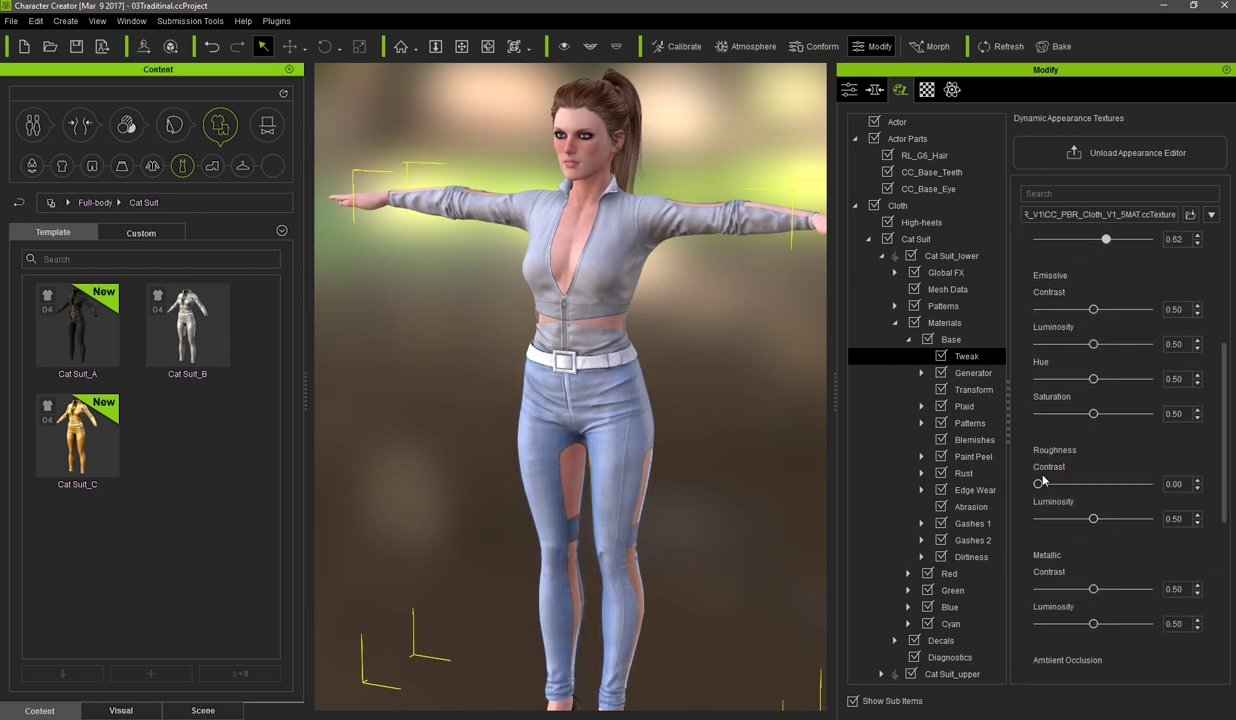
double_click(1172, 623)
type("85")
key("Return")
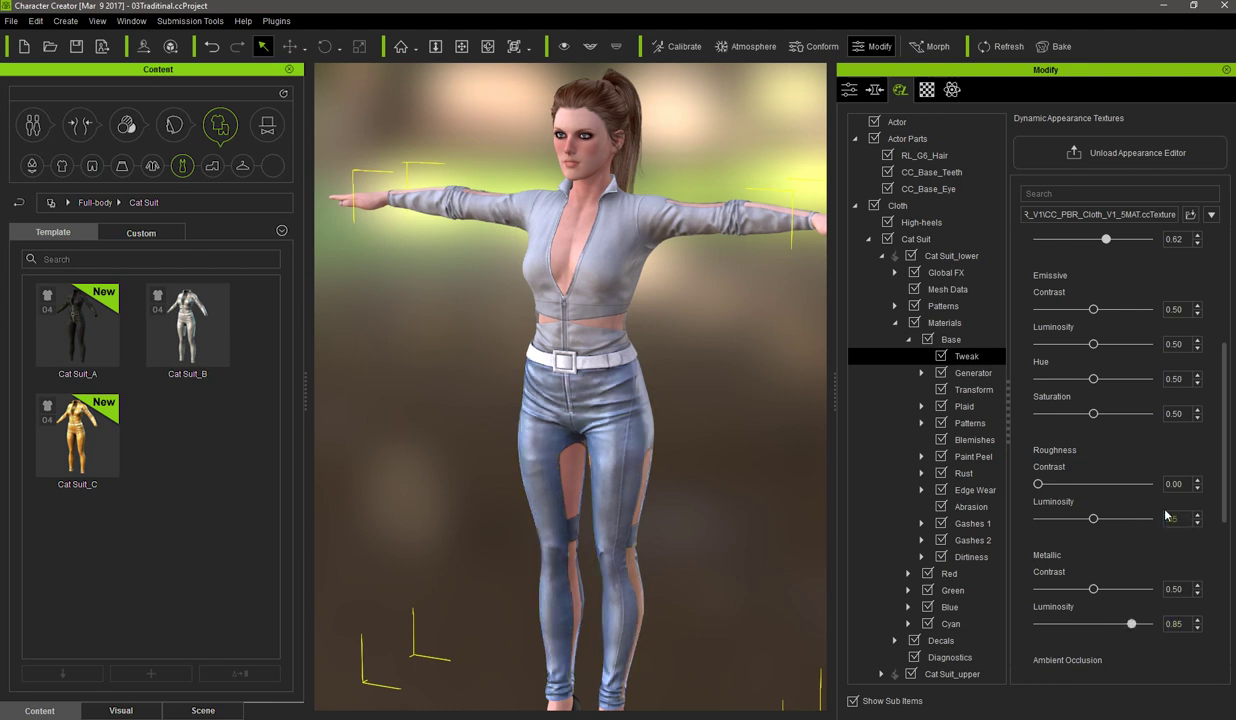
key("Return")
Raise the metallic luminosity of Cat Suit_lower's base tweak to 0.90
right_click_drag(689, 416, 713, 416)
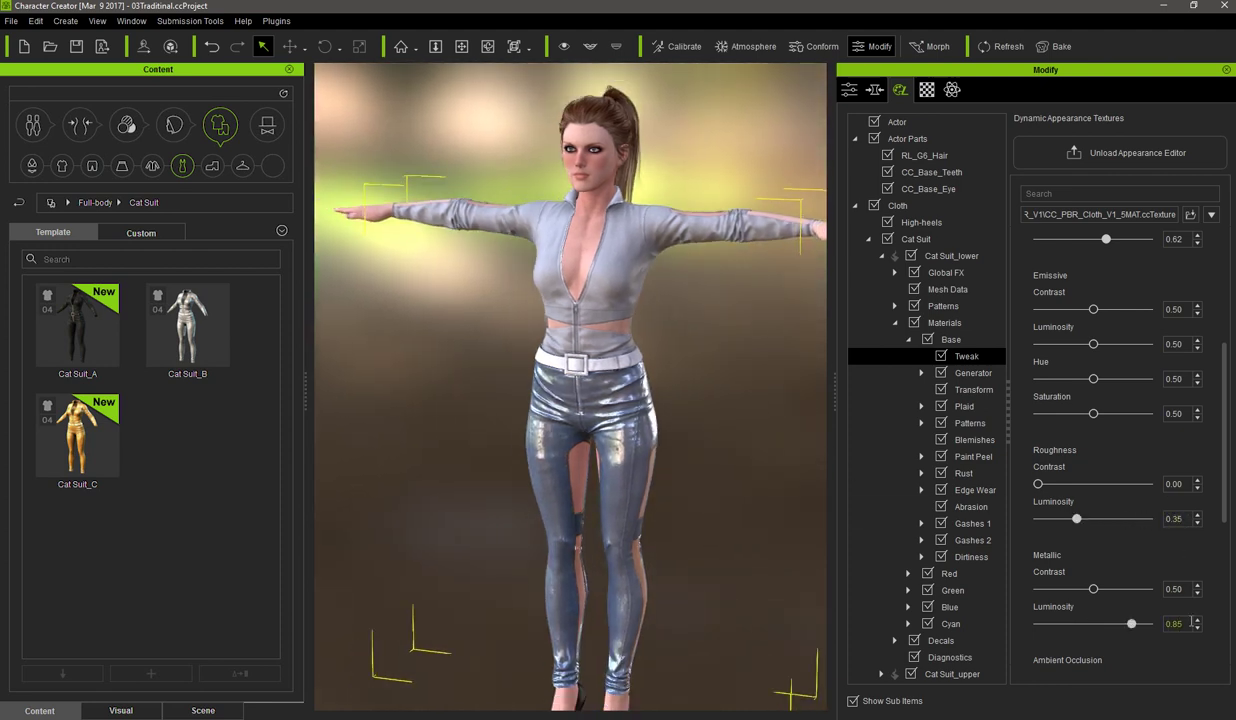
left_click_drag(1191, 622, 1126, 624)
type(".9")
key("Return")
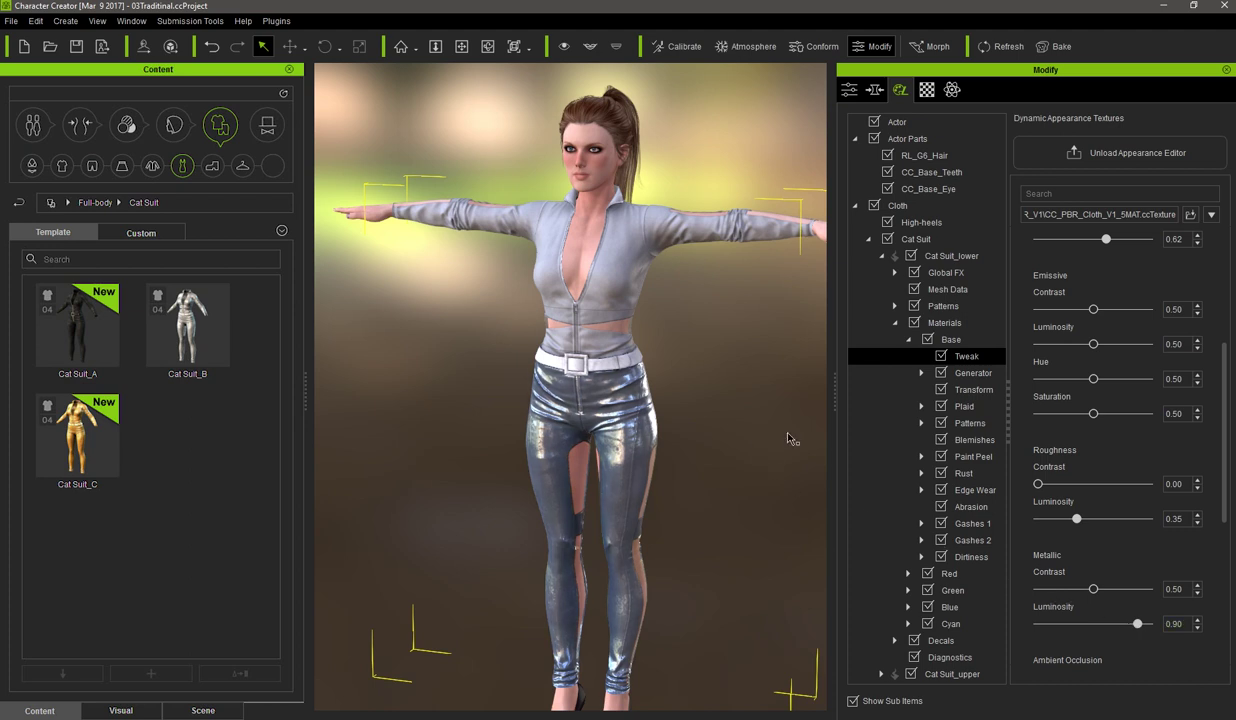
Collapse Cat Suit_lower and open the Materials / Base / Tweak parameters of Cat Suit_upper
left_click(881, 256)
left_click(899, 273)
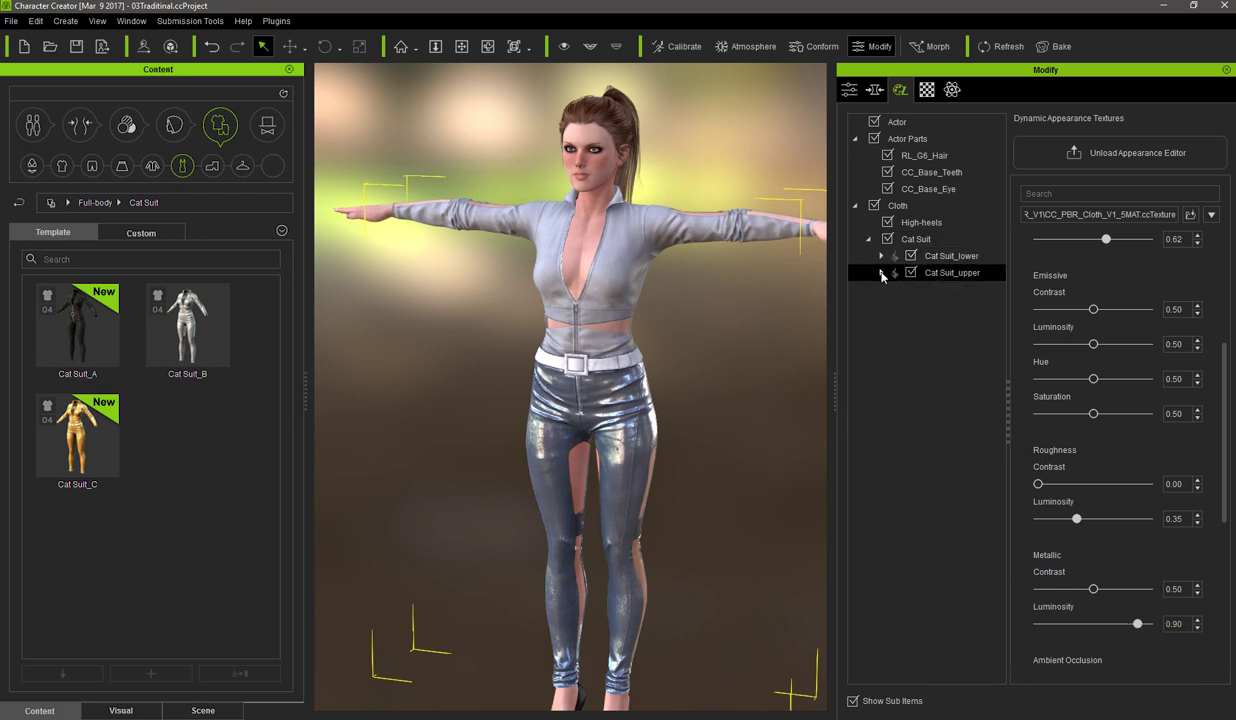
left_click(881, 273)
left_click(895, 339)
left_click(908, 356)
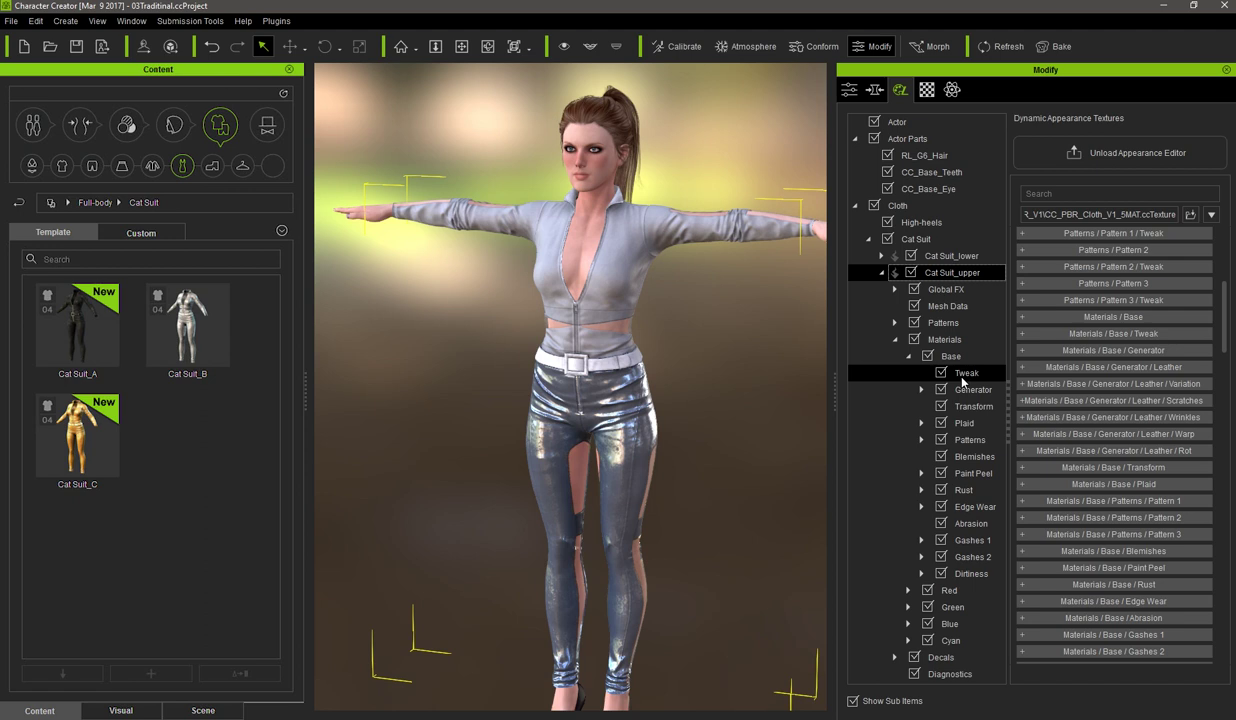
left_click(962, 374)
left_click(1071, 276)
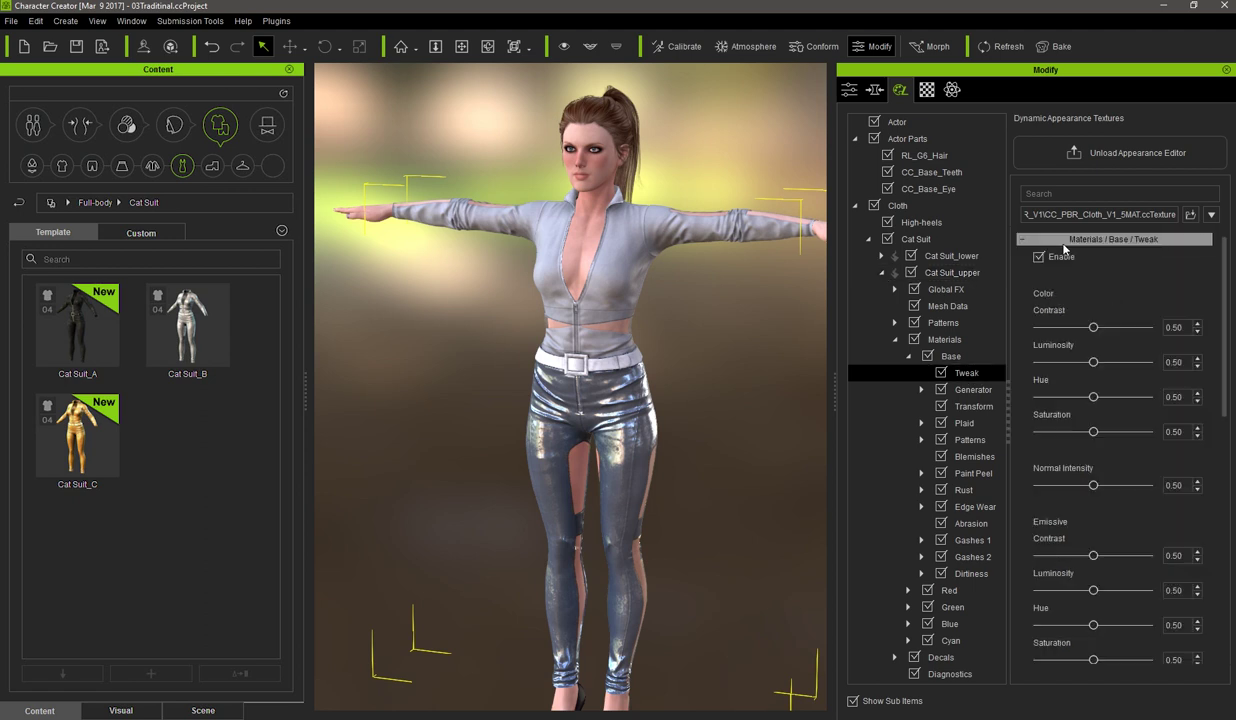
Set the color hue to 0.10 and color saturation to 0.65 in Cat Suit_upper's base tweak
double_click(1185, 399)
type("0.1")
key("Tab")
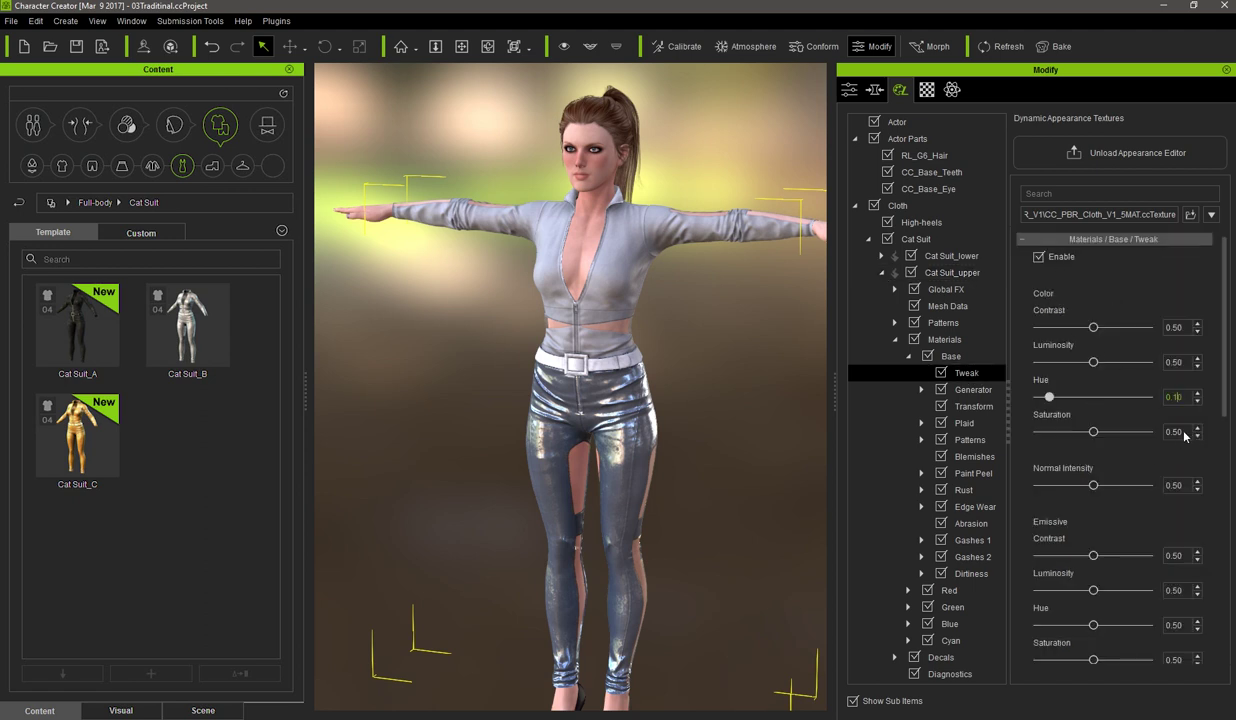
type("0")
key("Return")
Set the normal intensity of Cat Suit_upper's base tweak to 0.60
left_click_drag(1225, 375, 1226, 421)
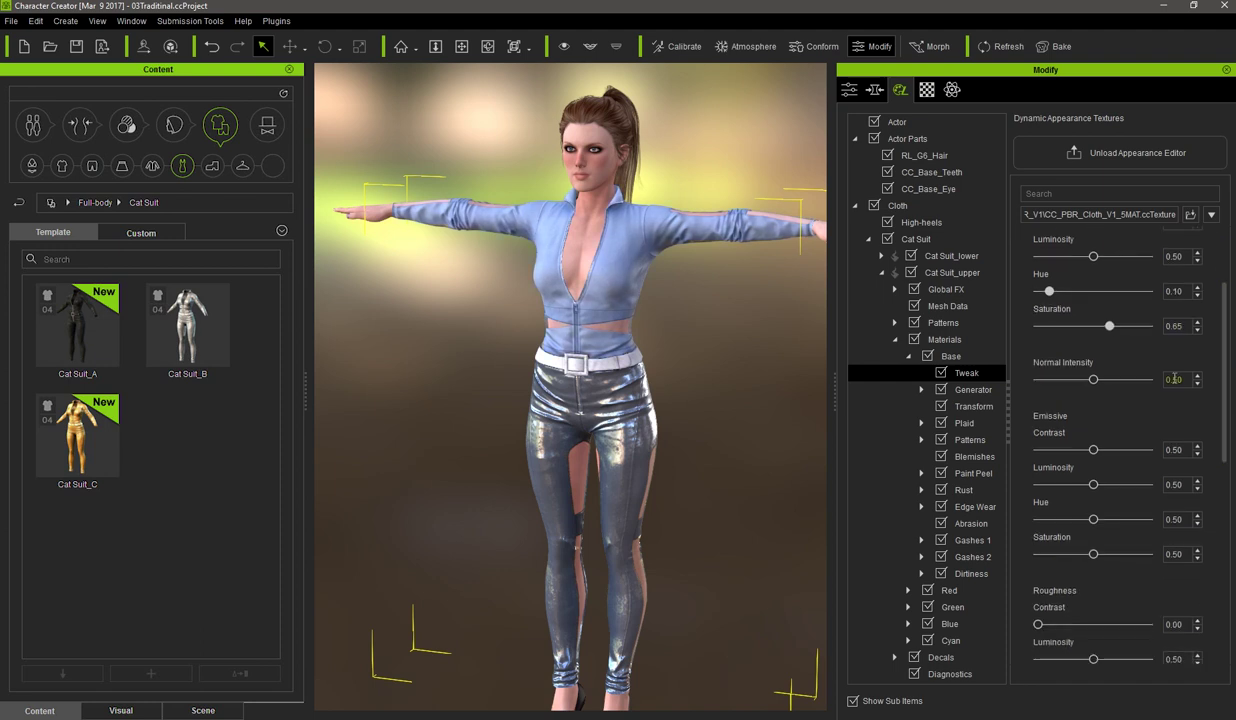
type("0.6")
key("Return")
right_click_drag(713, 322, 804, 336)
Set Cat Suit_upper's metallic luminosity to 0.90 and roughness luminosity to 0.35 in the base tweak
left_click_drag(1225, 382, 1231, 440)
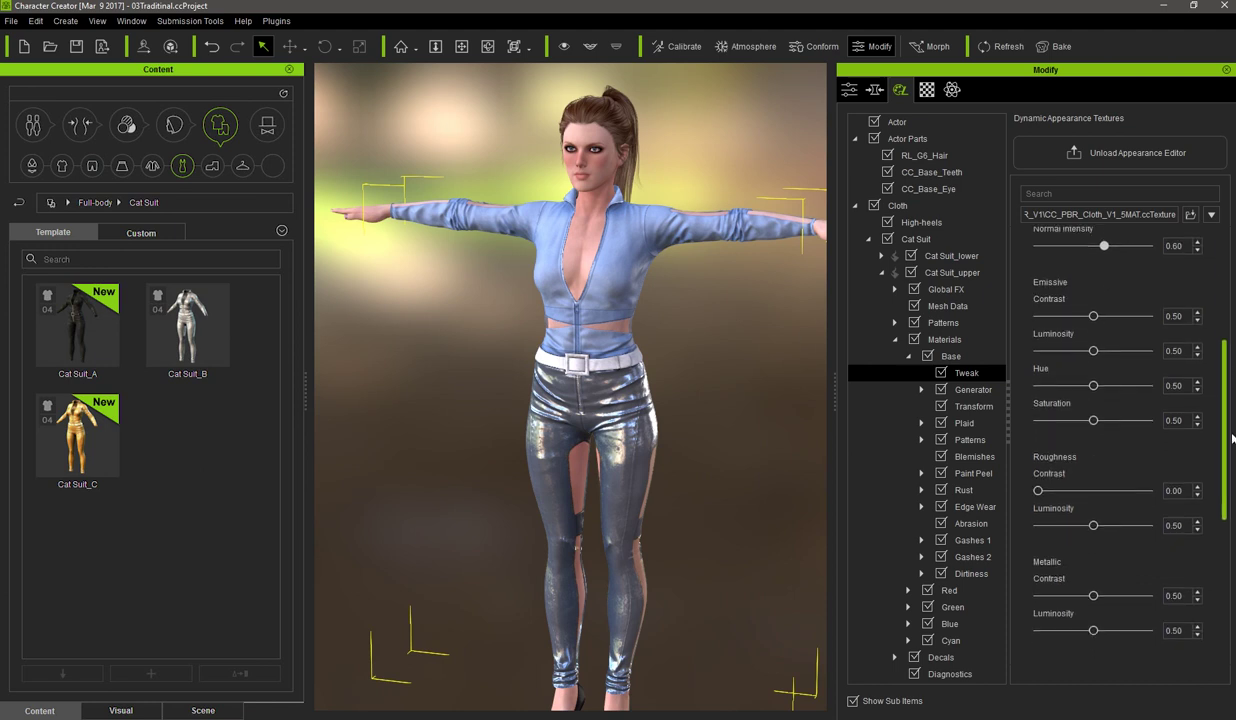
left_click(1176, 627)
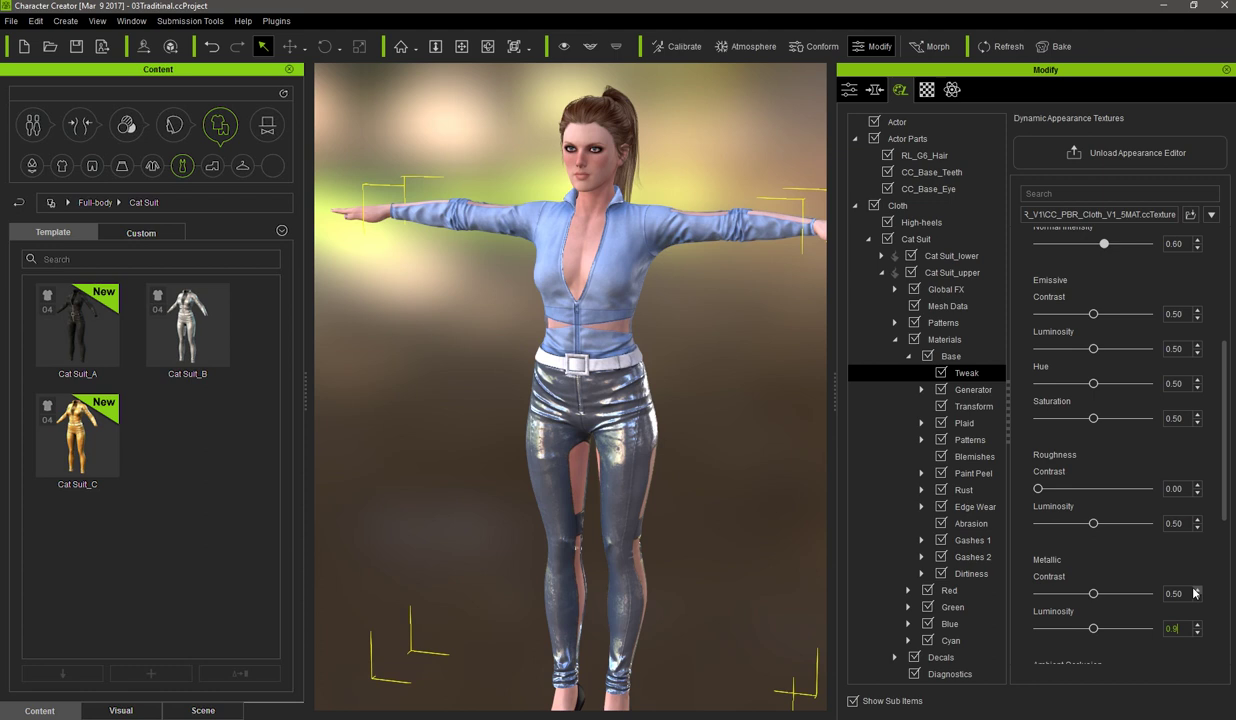
key("Return")
left_click(1181, 592)
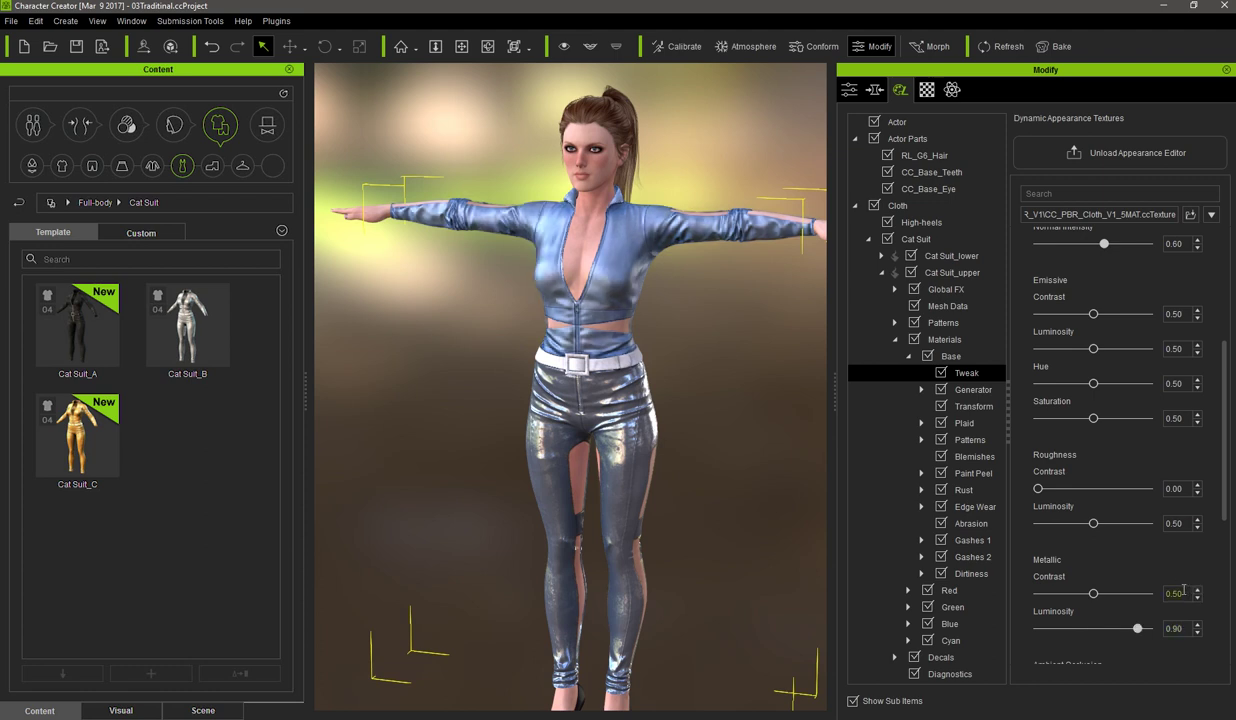
double_click(1178, 523)
type("35")
key("Return")
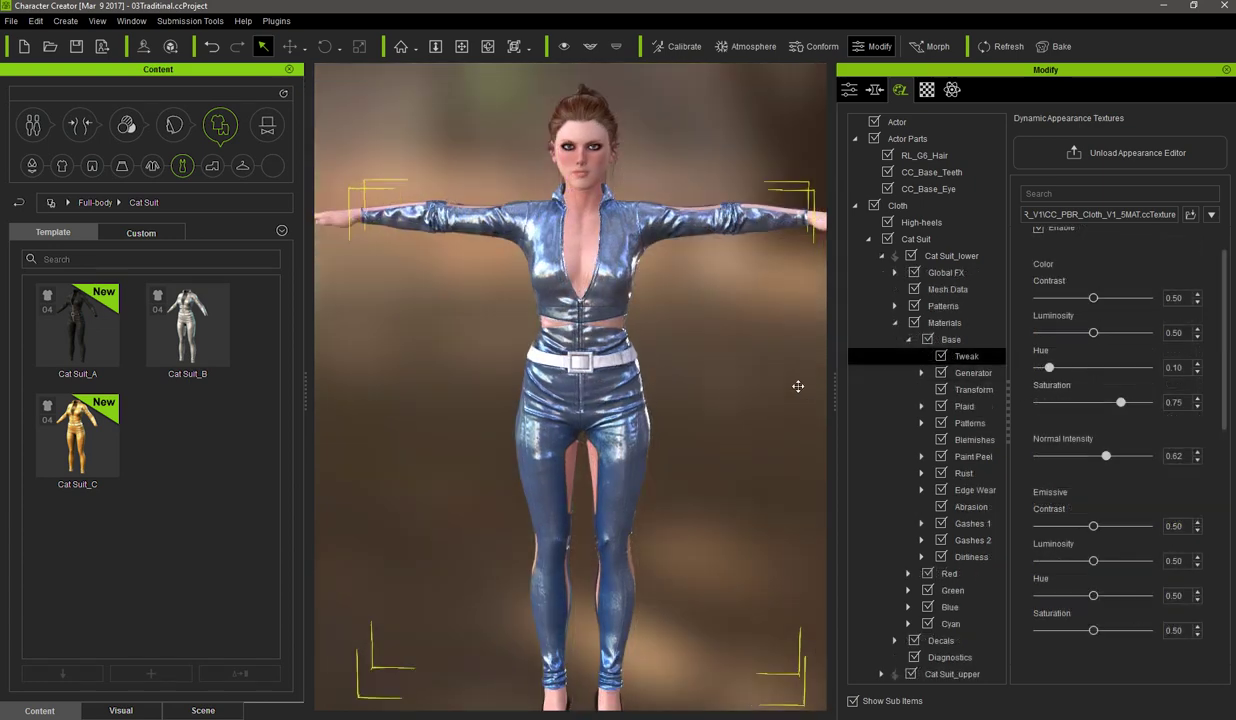
Examine the metallic suit's reflections from the front while rotating the environment lighting
middle_click_drag(798, 386, 791, 380)
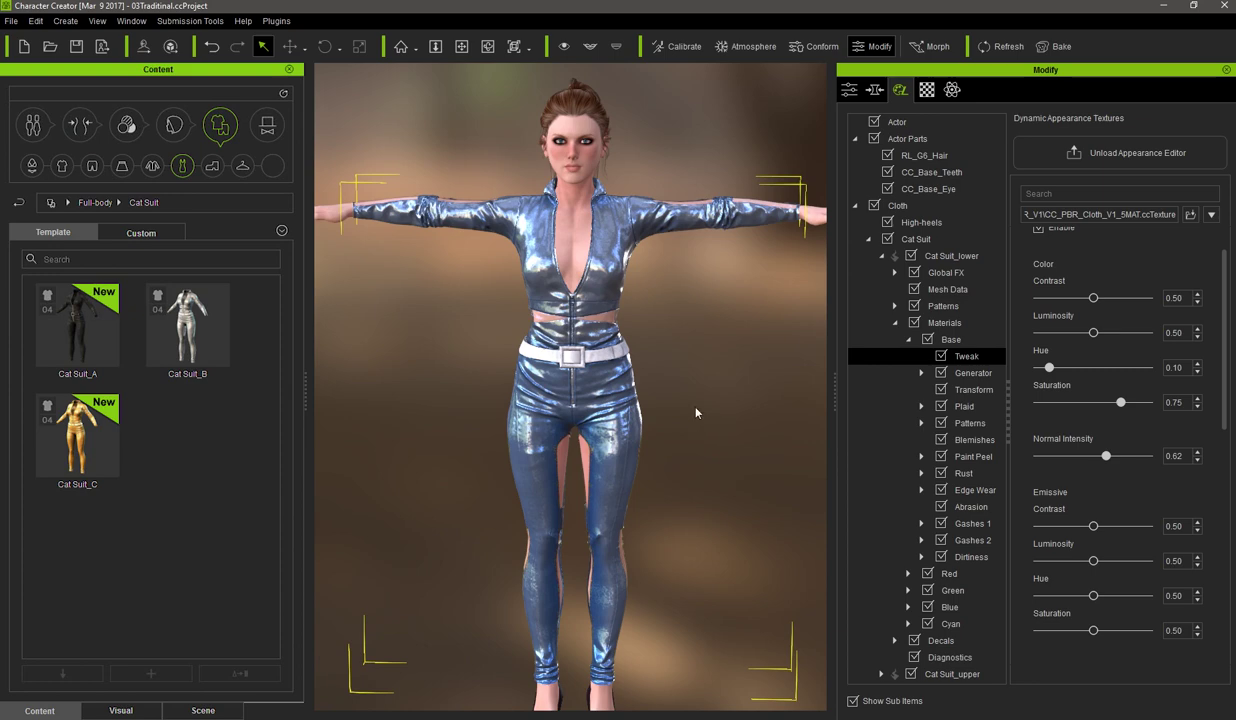
key("e")
left_click_drag(665, 388, 690, 400)
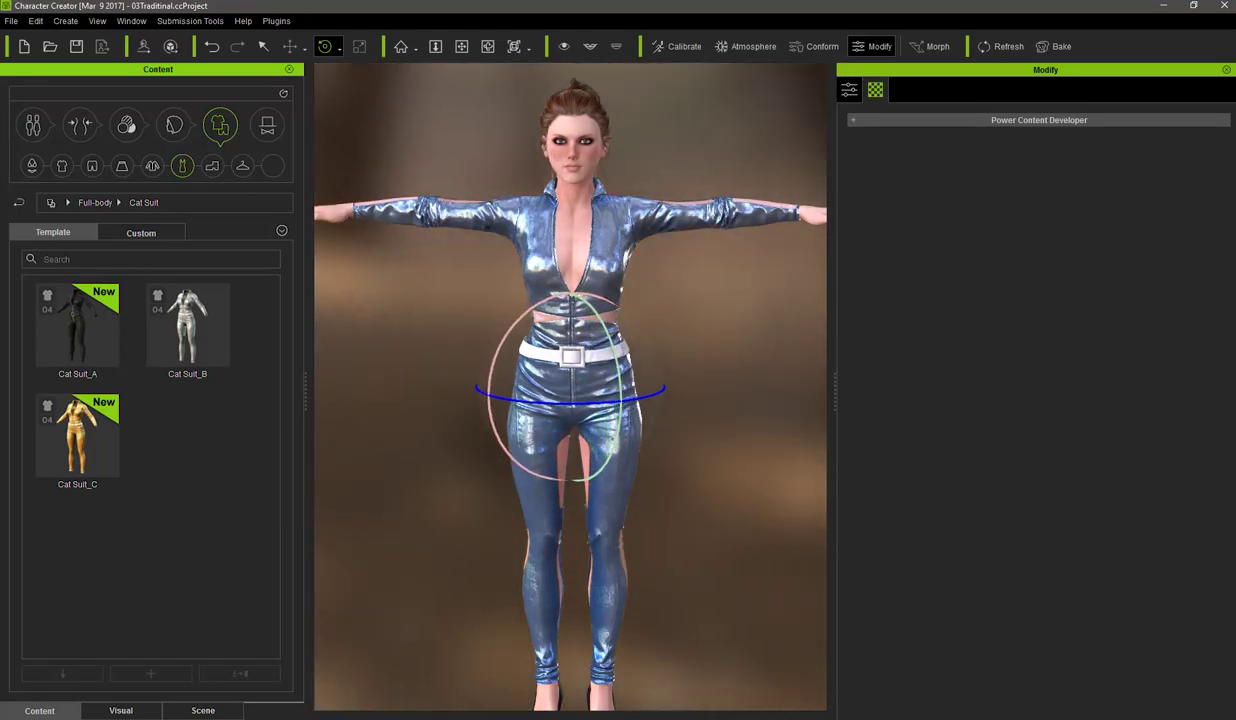
key("q")
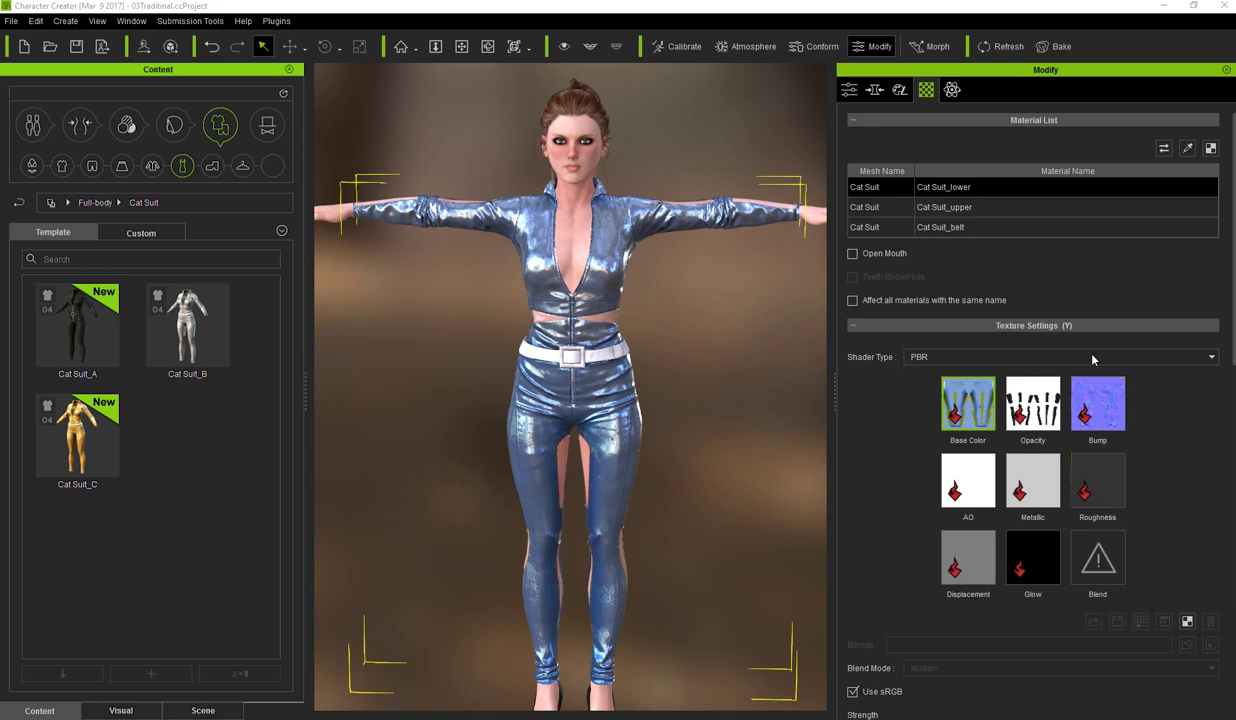
Examine the shader types and texture maps of the Cat Suit_upper, Skin_Body and Skin_Head materials
left_click(991, 205)
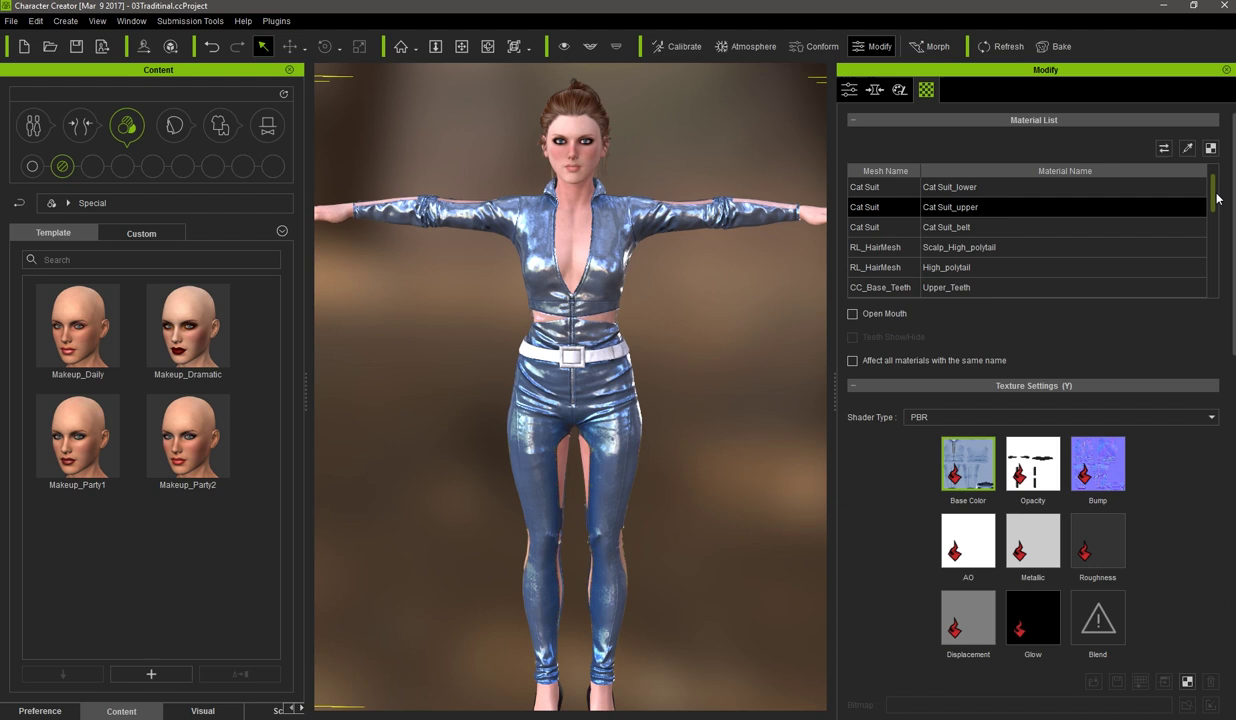
left_click_drag(1215, 196, 1222, 228)
scroll(1212, 232, "down", 1)
left_click(1100, 249)
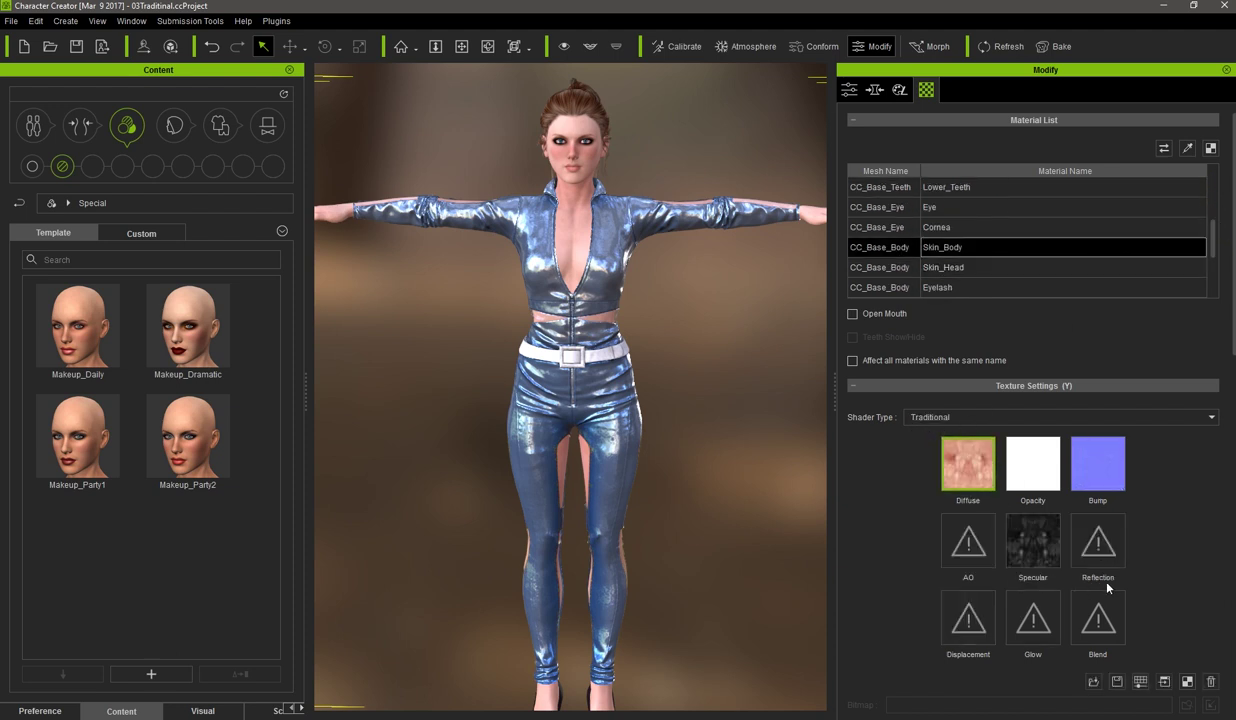
left_click(985, 269)
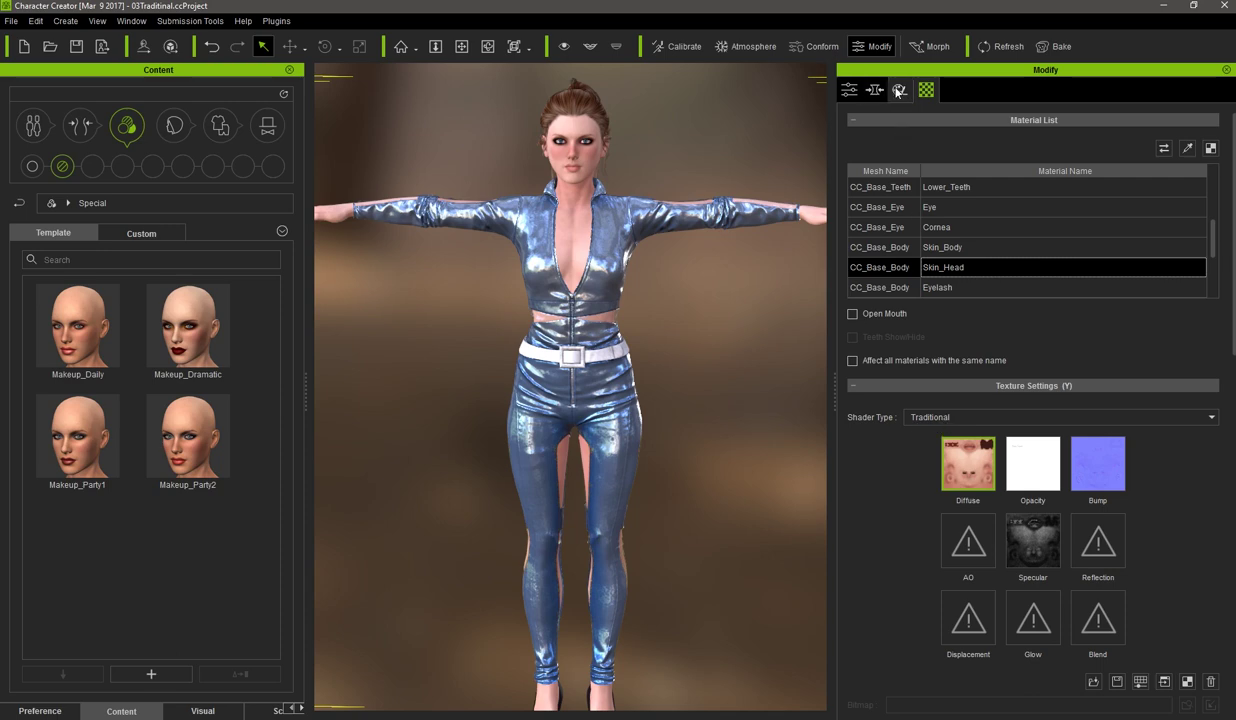
Open the actor's dynamic appearance settings and exclude Eyelash, Fingernail, Toenail and Tongue from the substance items
left_click(899, 91)
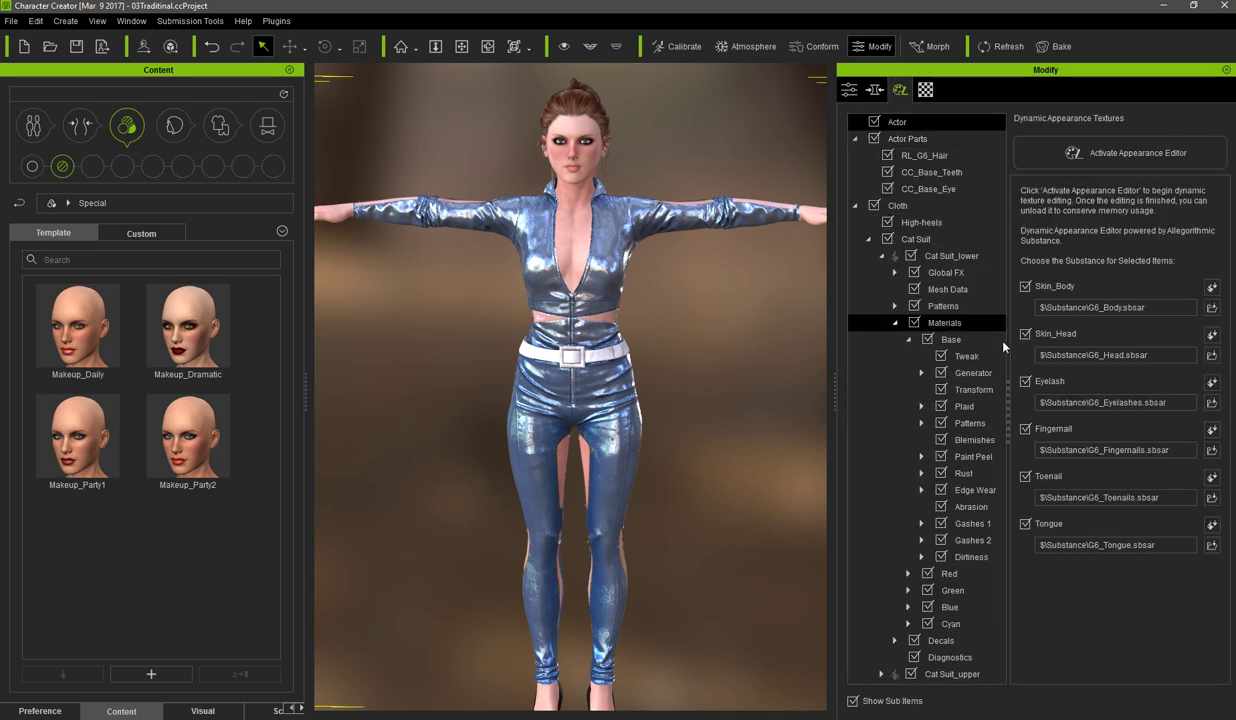
left_click(1025, 381)
left_click(1025, 428)
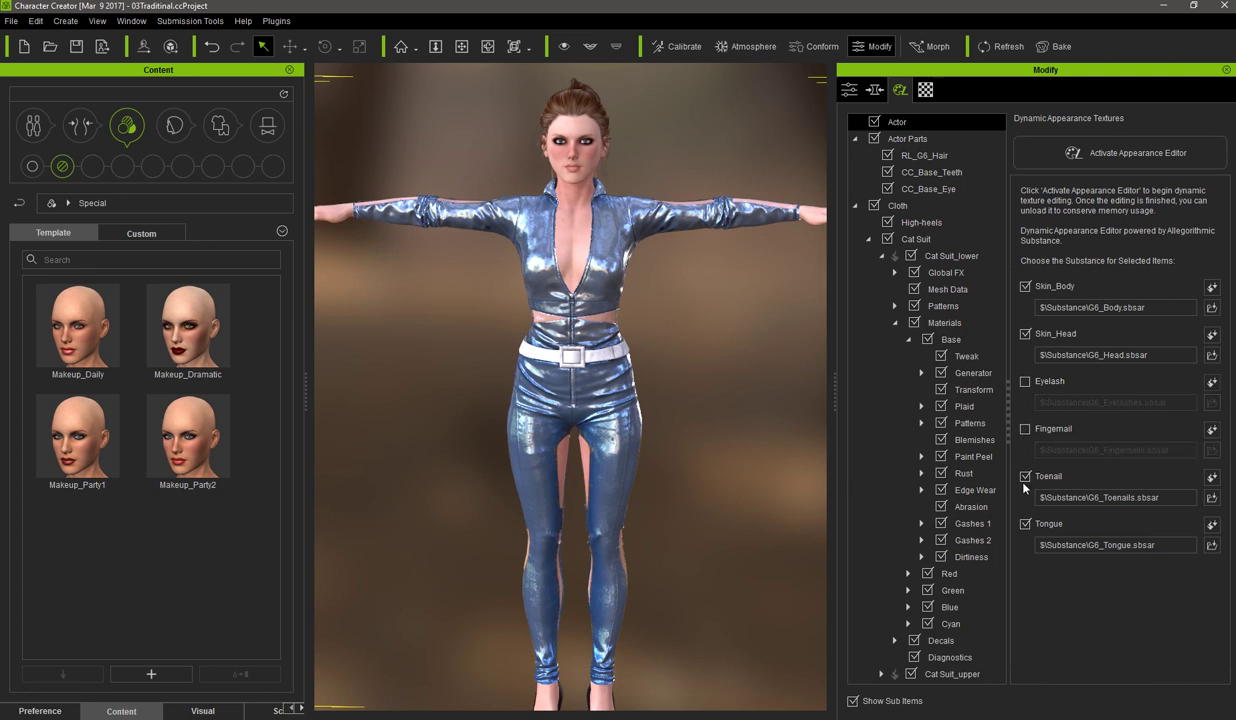
left_click(1025, 477)
left_click(1025, 524)
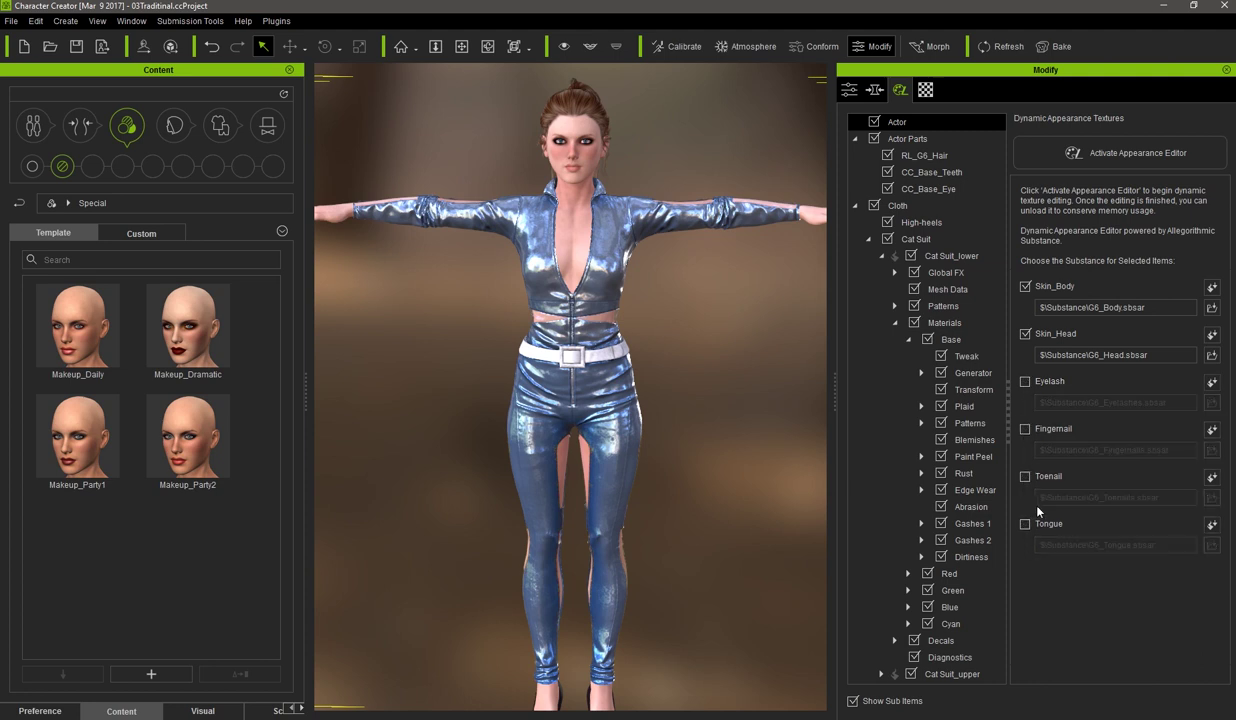
Assign the PBR_Basic substance to Skin_Body and Skin_Head and activate the Appearance Editor for them
left_click(1212, 287)
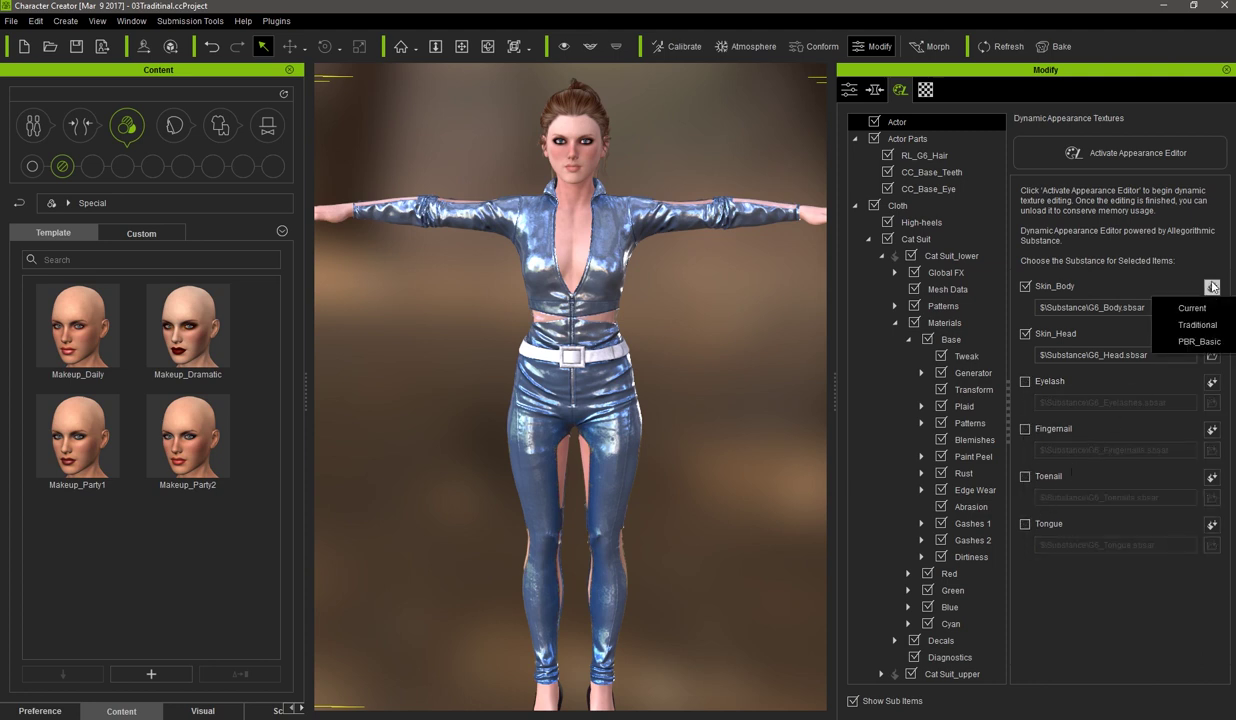
left_click(1224, 342)
left_click(1212, 334)
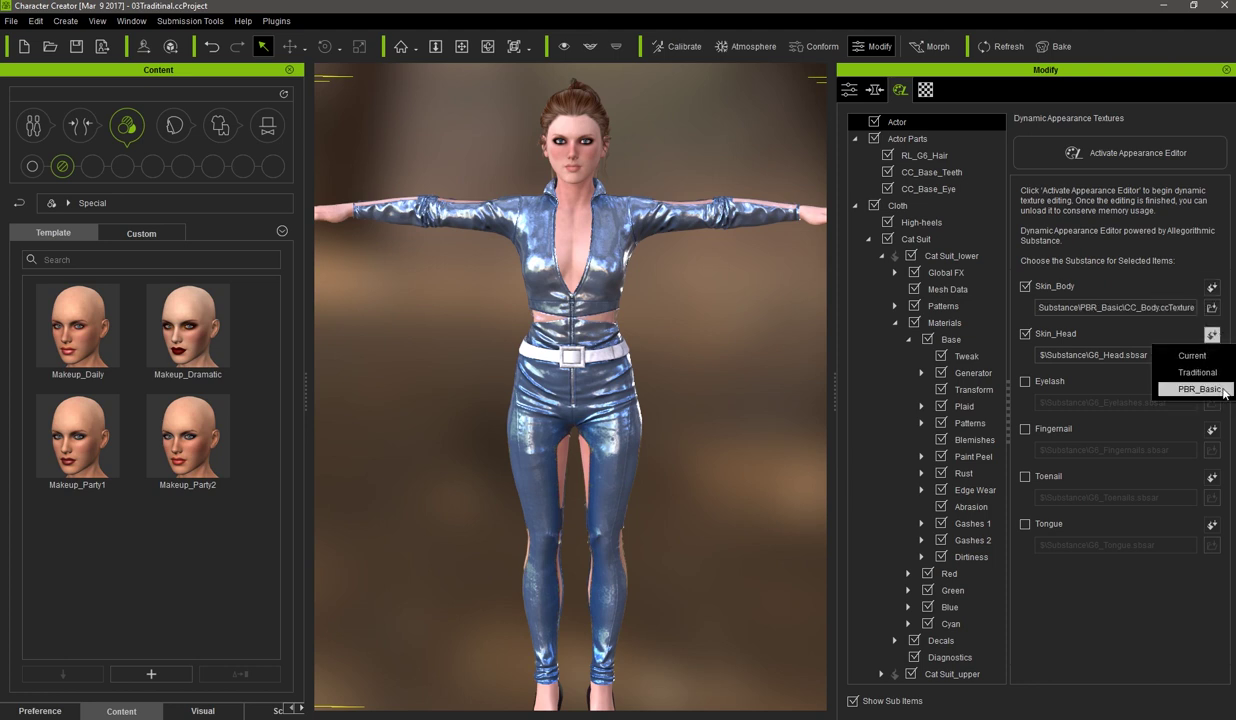
left_click(1226, 392)
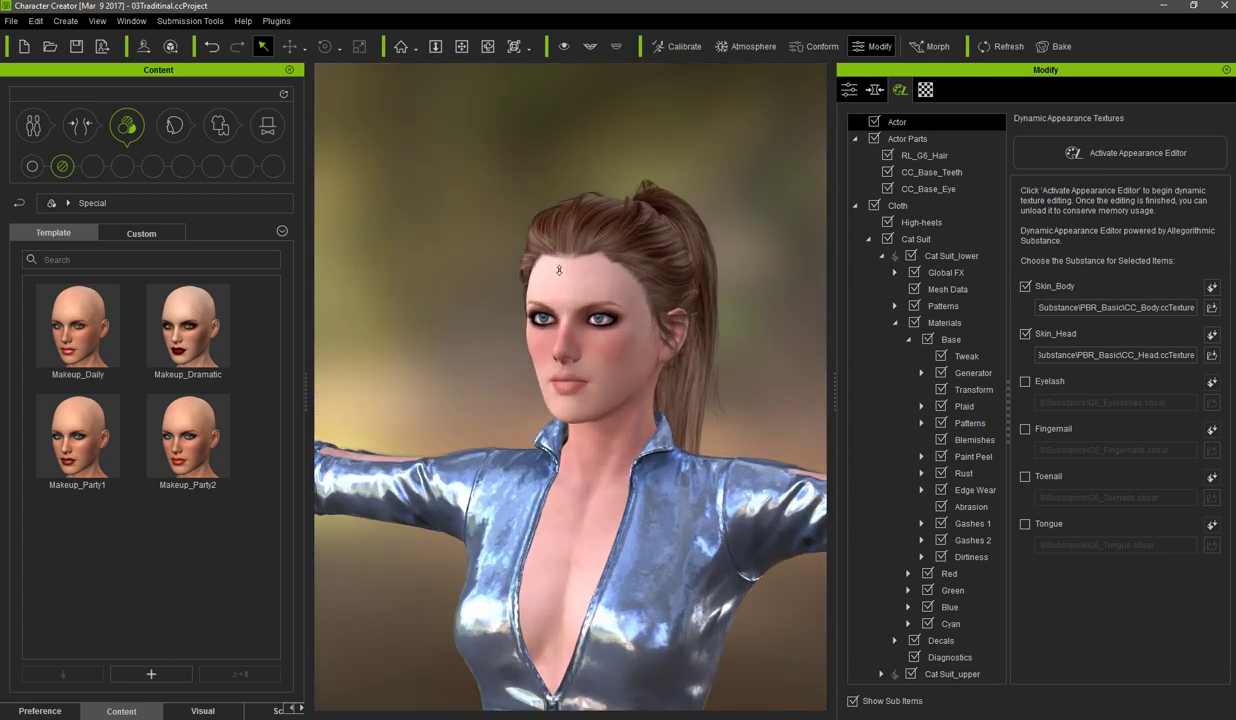
right_click_drag(559, 270, 631, 361, "alt")
left_click(1129, 153)
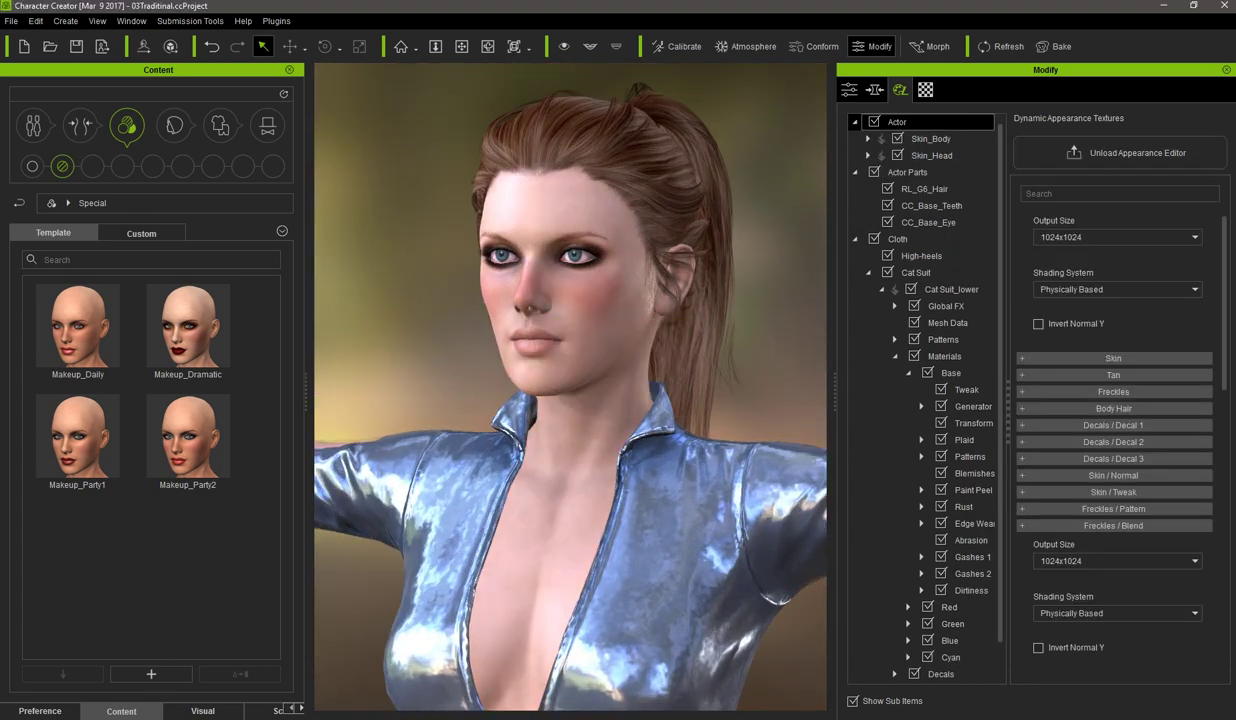
Examine the character's PBR skin up close while rotating the environment lighting around the head
left_click(695, 394)
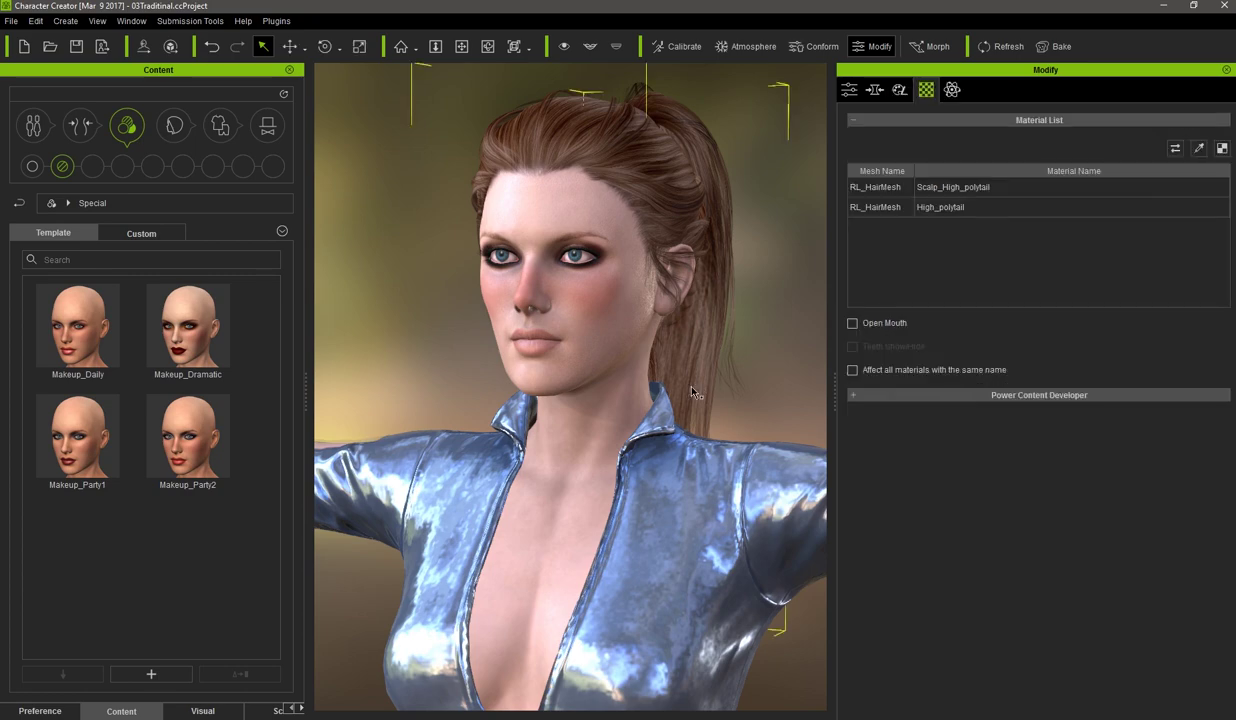
right_click_drag(696, 394, 27, 597, "ctrl")
right_click_drag(655, 401, 536, 388, "ctrl")
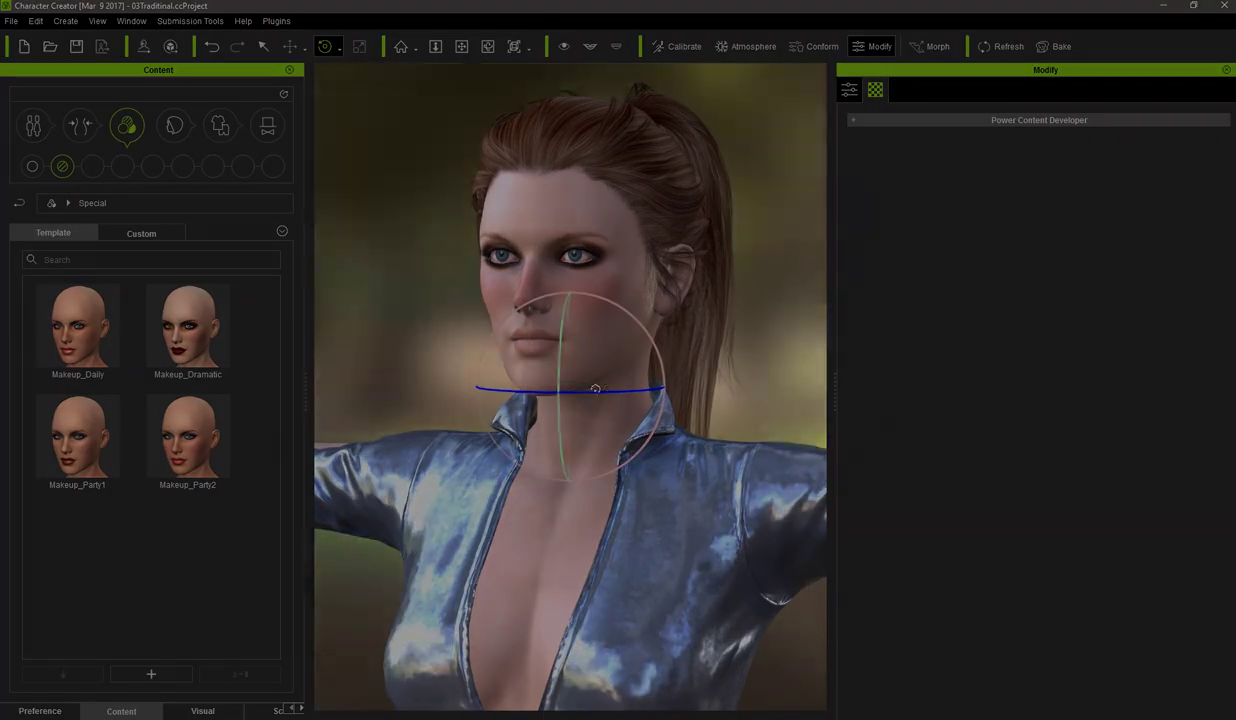